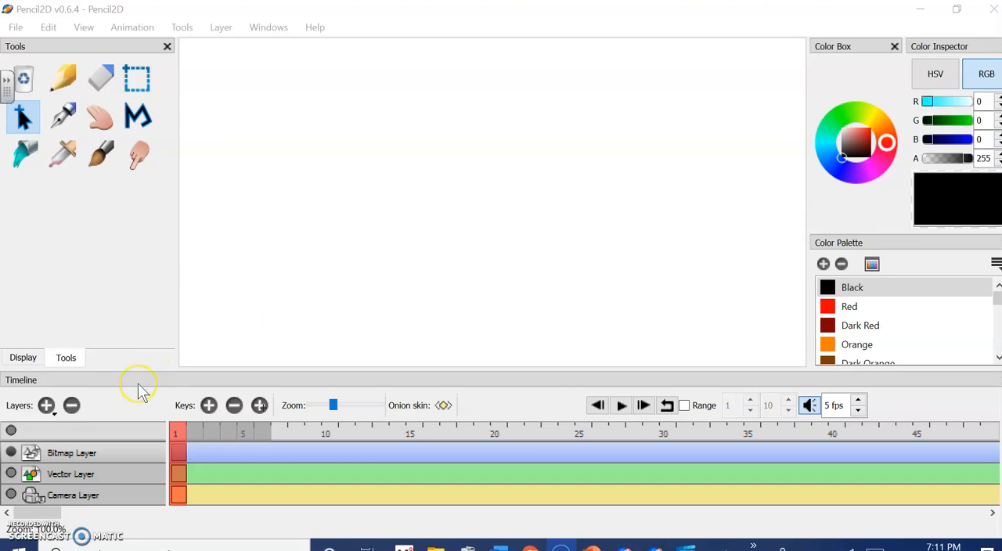
Rename the bitmap layer as Background
double_click(77, 454)
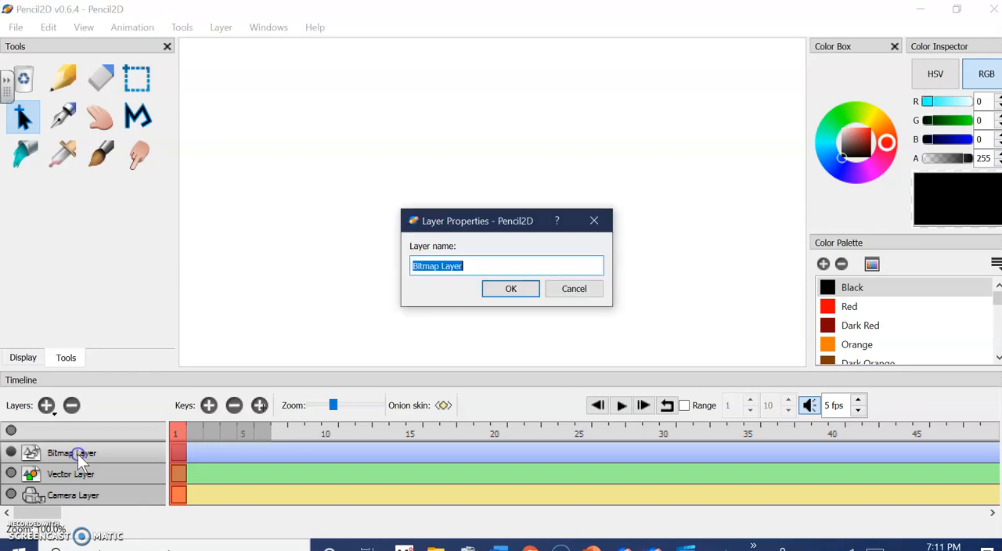
type("Background")
left_click(501, 298)
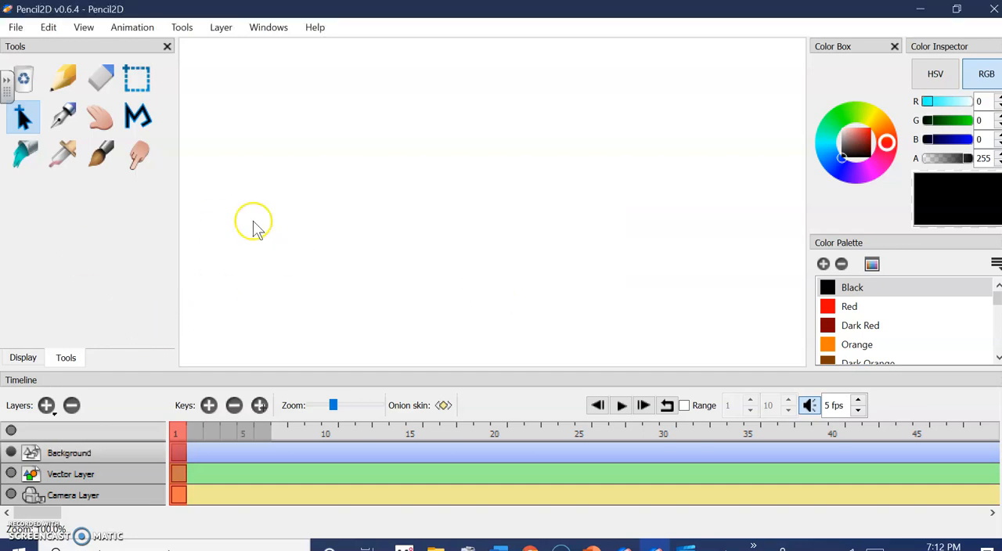
Search the Pictures folder for "road" and import the road image onto the Background layer
left_click(11, 28)
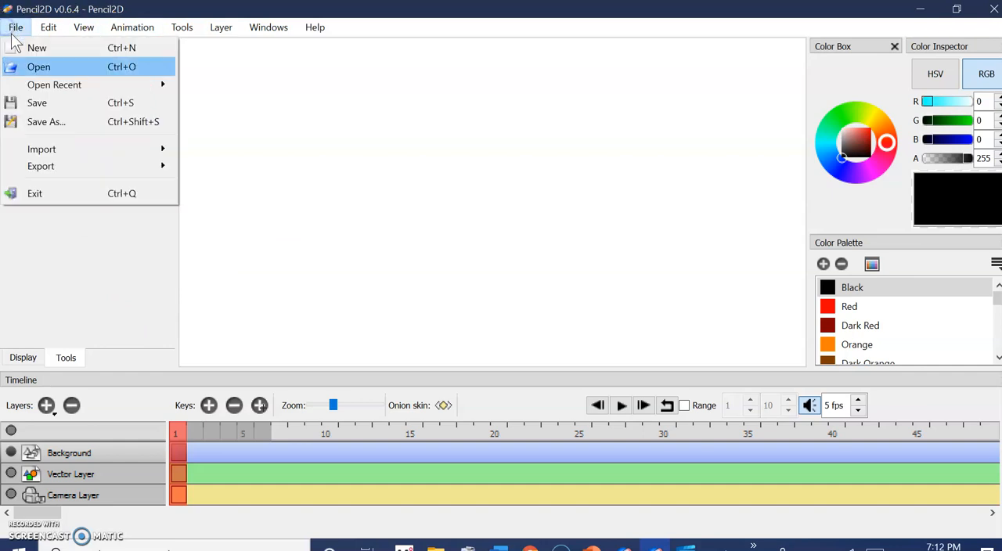
mouse_move(74, 150)
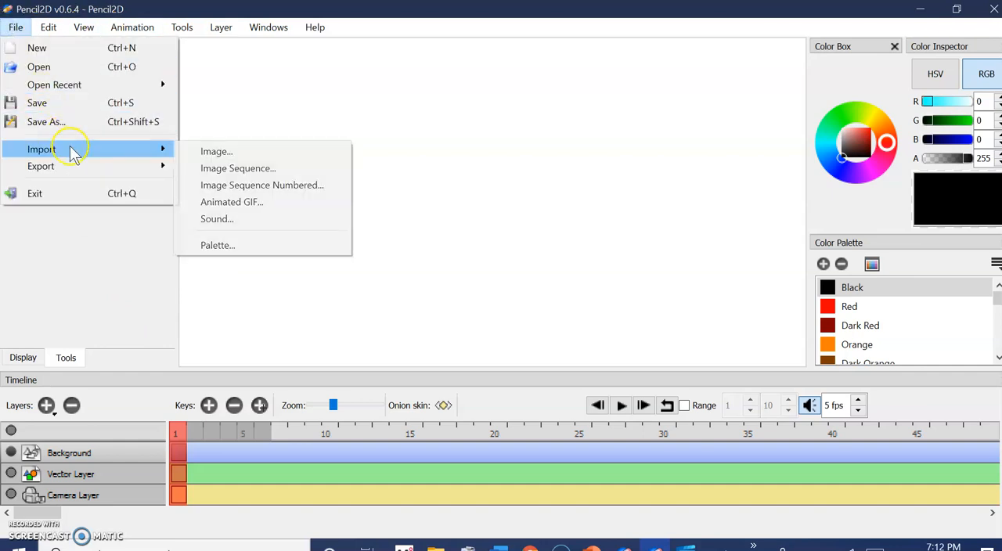
left_click(210, 153)
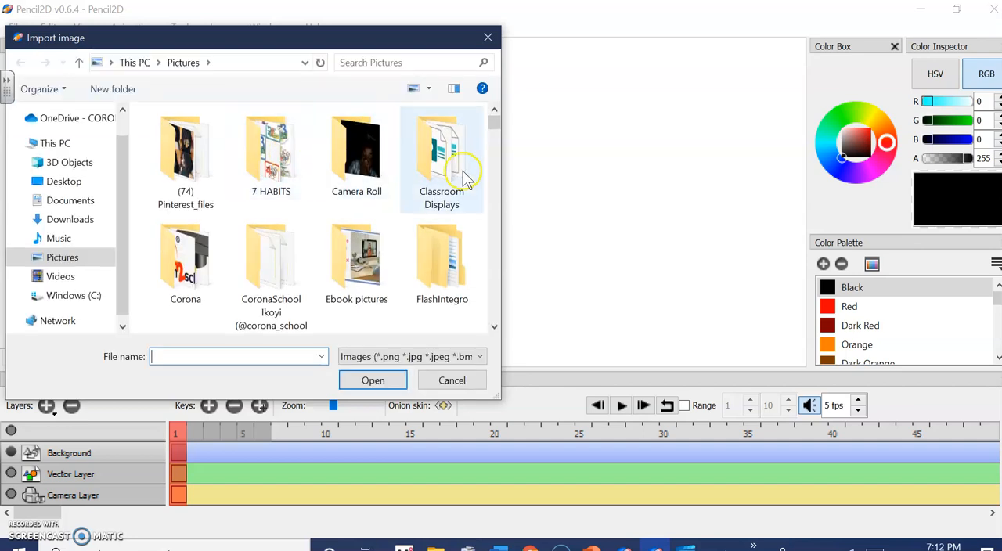
left_click(393, 66)
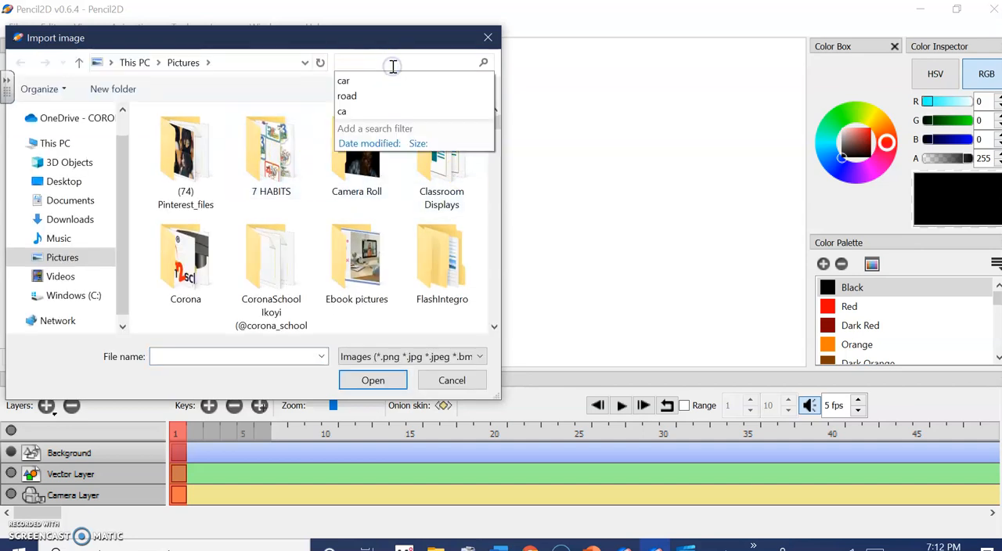
type("road")
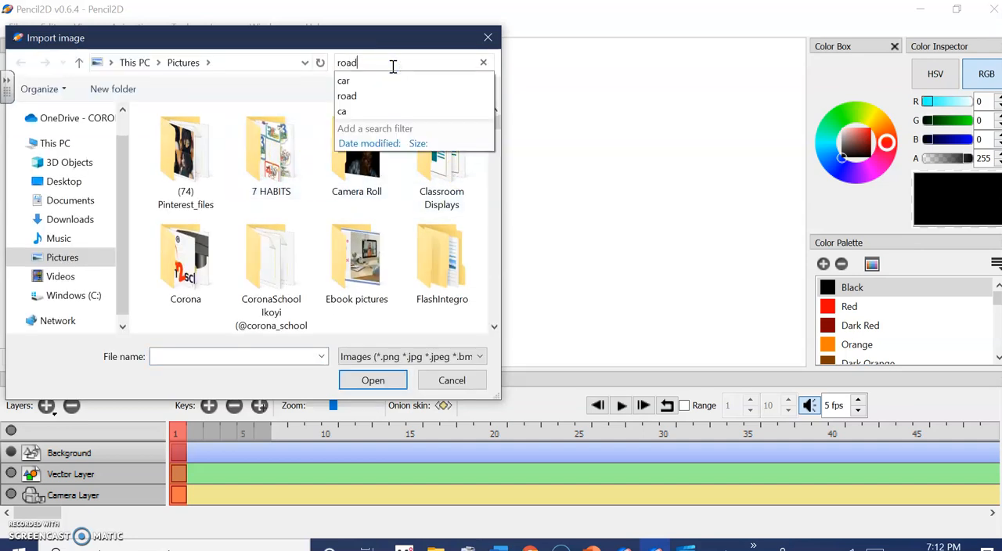
left_click(380, 95)
left_click(186, 156)
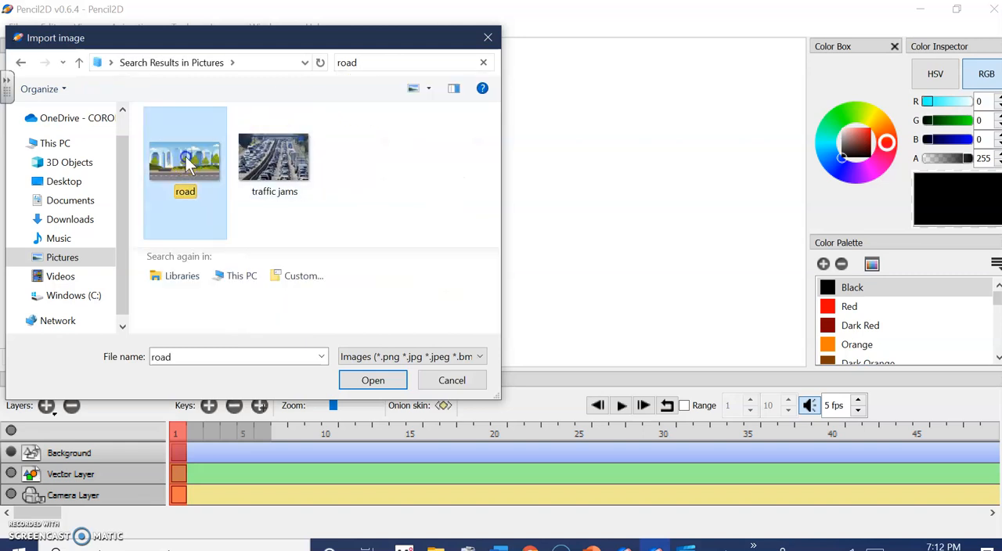
double_click(186, 156)
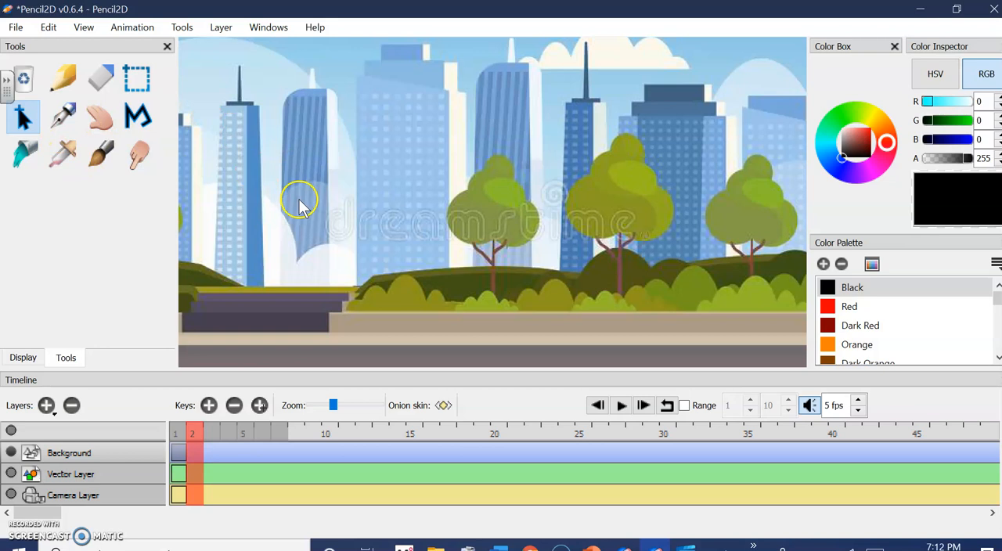
Set the canvas zoom to 50%
left_click(81, 26)
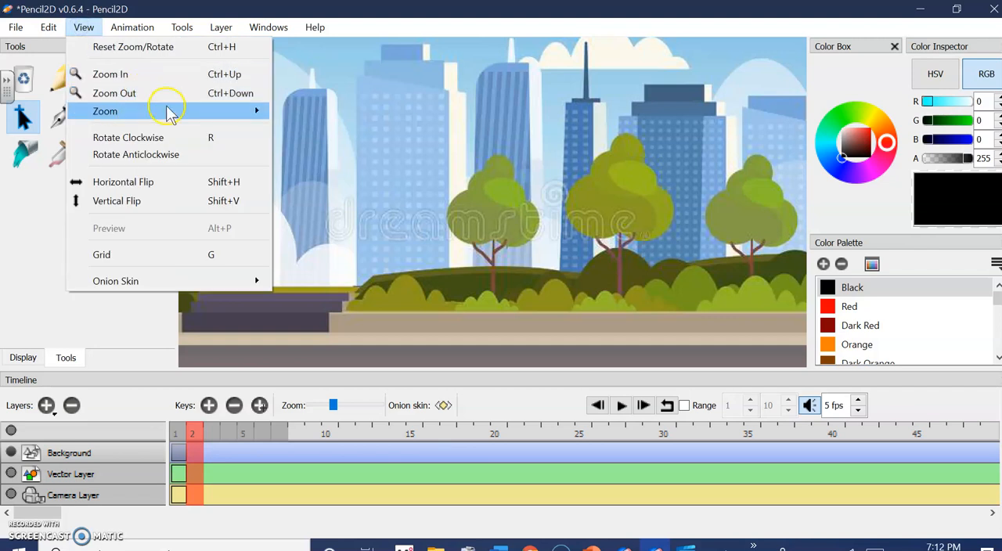
mouse_move(168, 113)
left_click(312, 181)
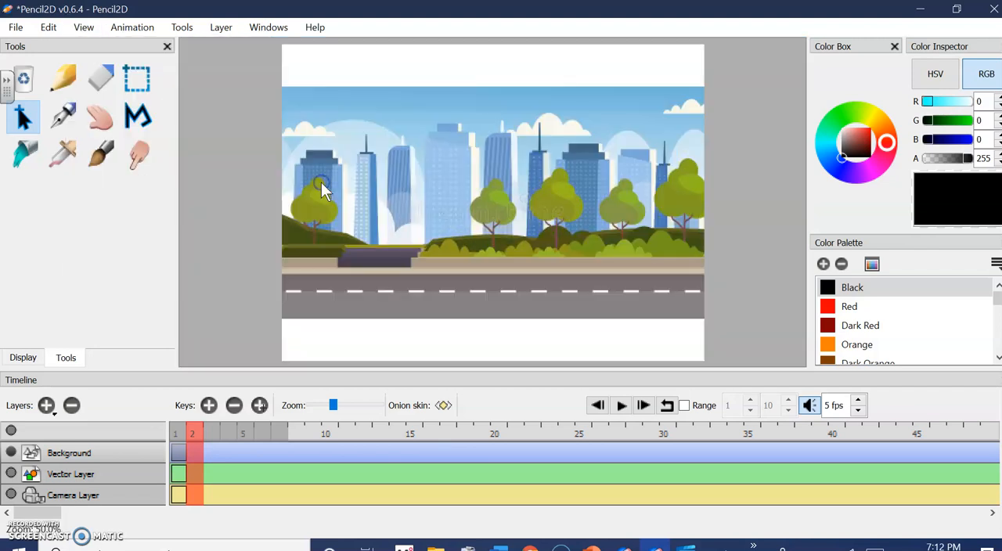
left_click(83, 28)
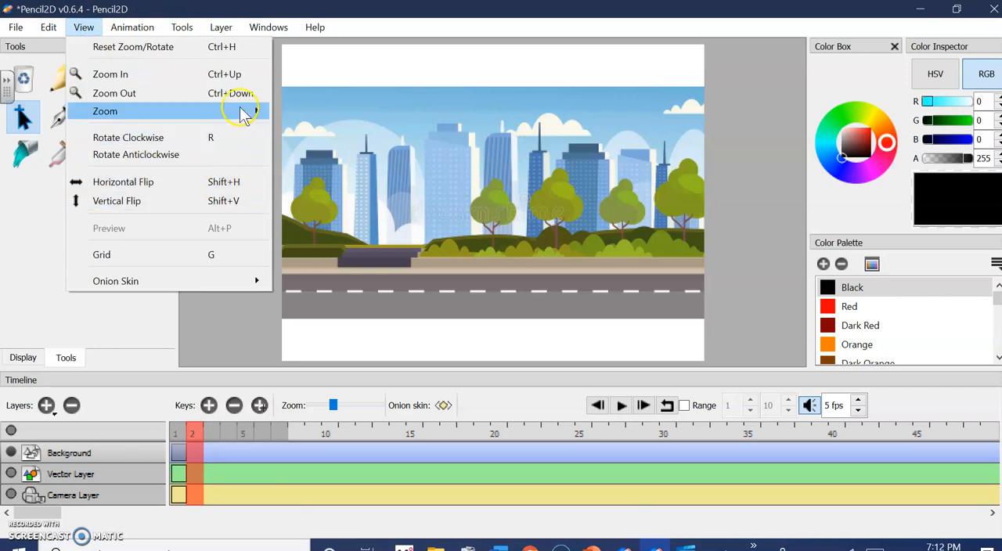
mouse_move(250, 110)
left_click(312, 181)
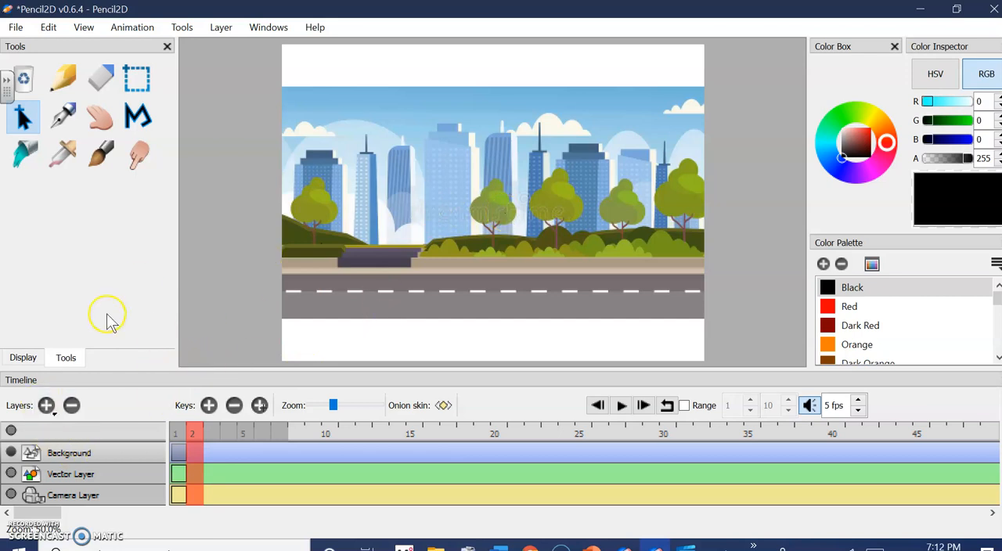
Add a new bitmap layer named Car
left_click(47, 407)
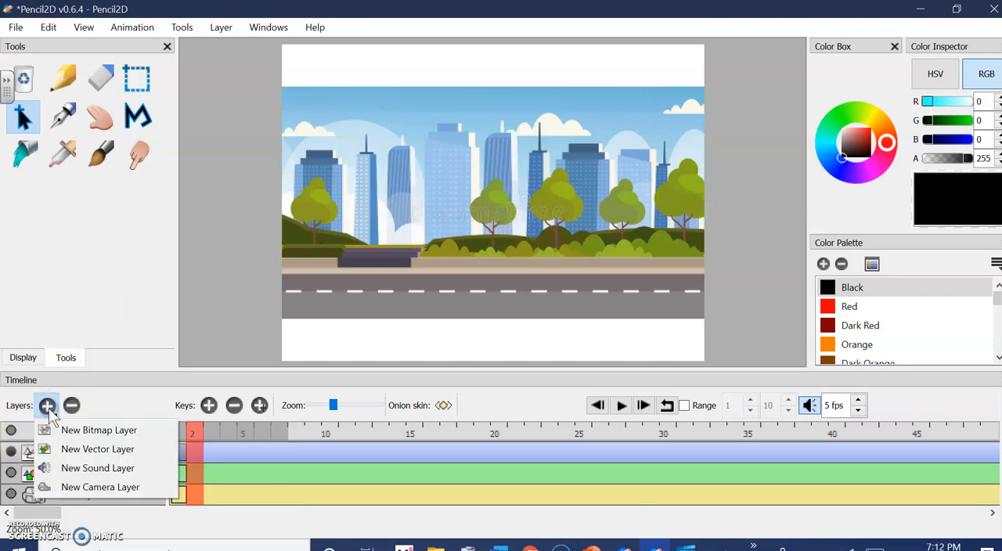
left_click(90, 433)
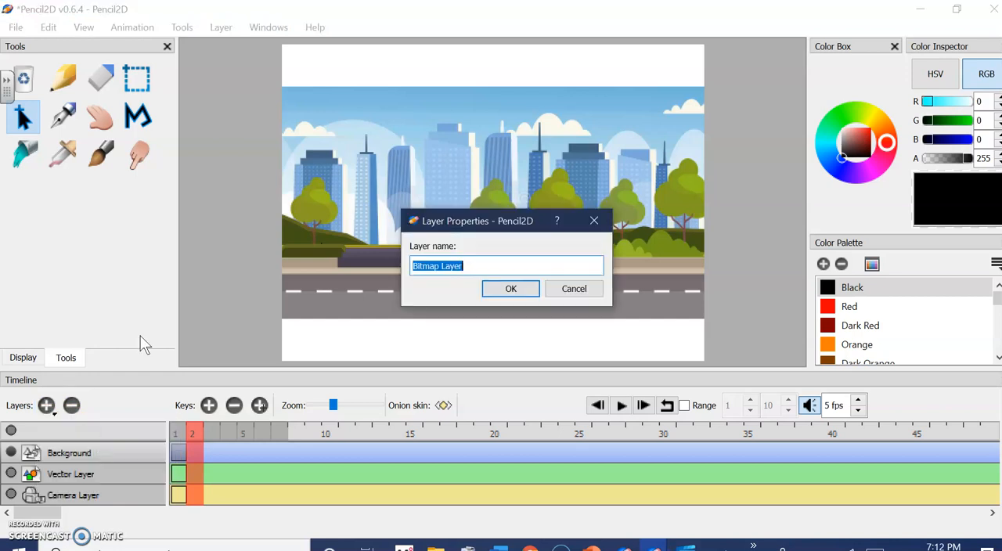
type("Car")
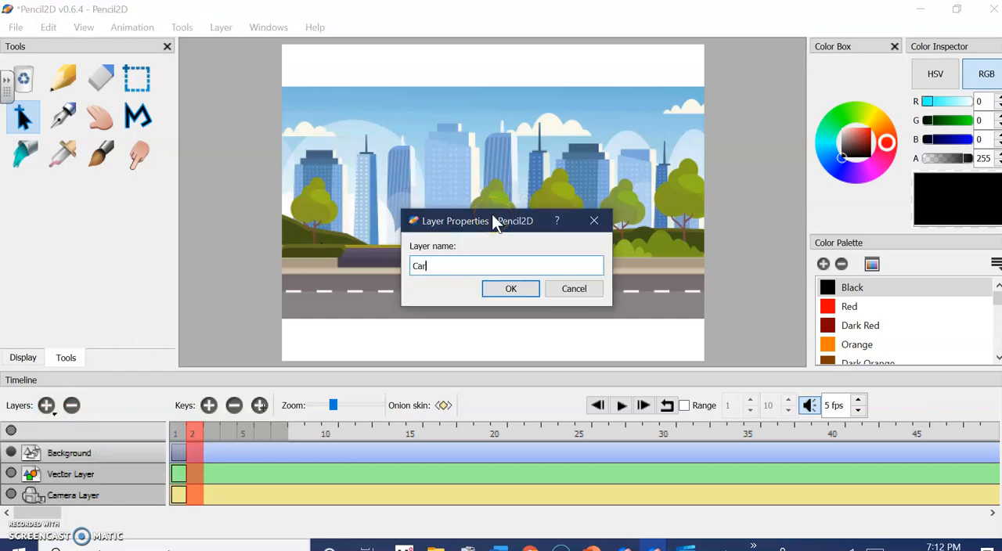
left_click(489, 291)
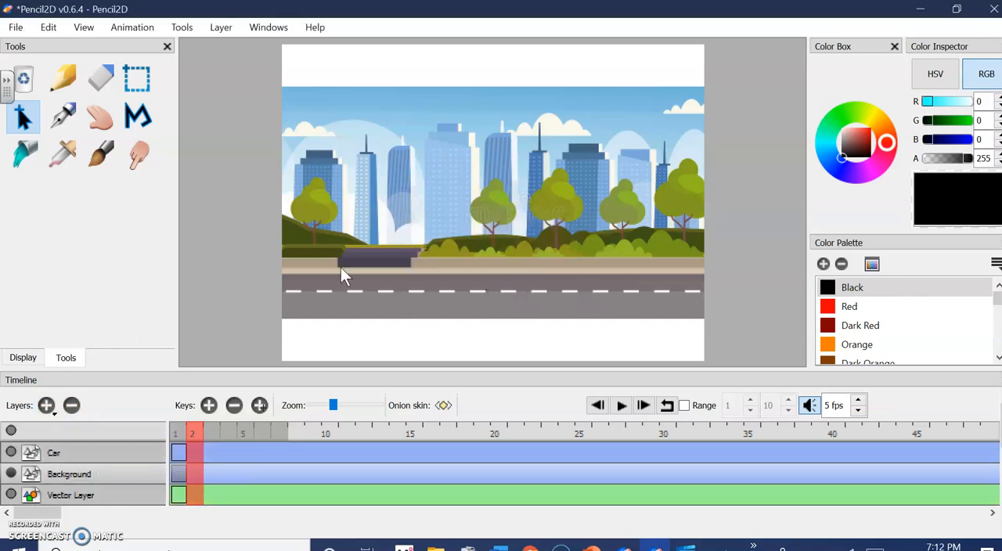
Search the Pictures folder for "car" and import the blue car image onto the Car layer
left_click(72, 453)
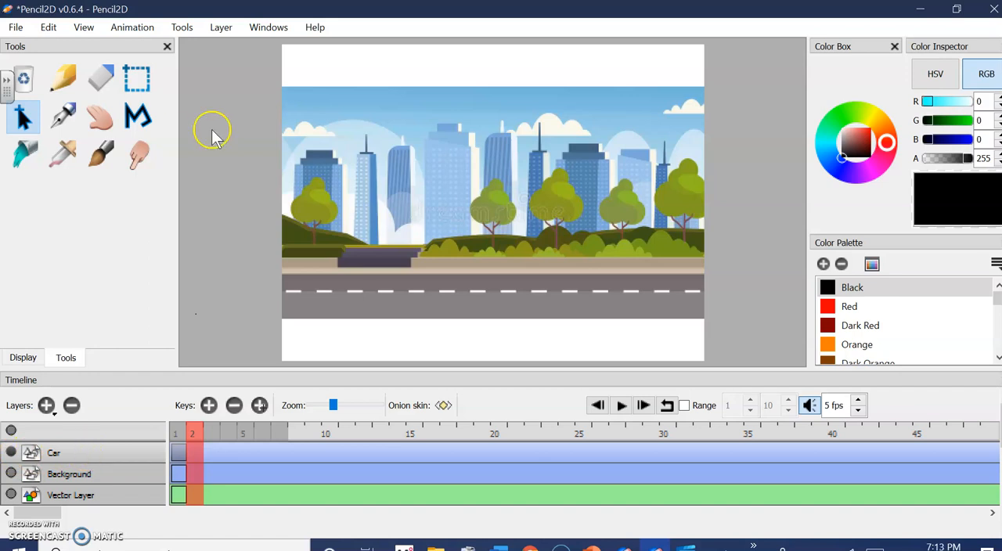
left_click(19, 28)
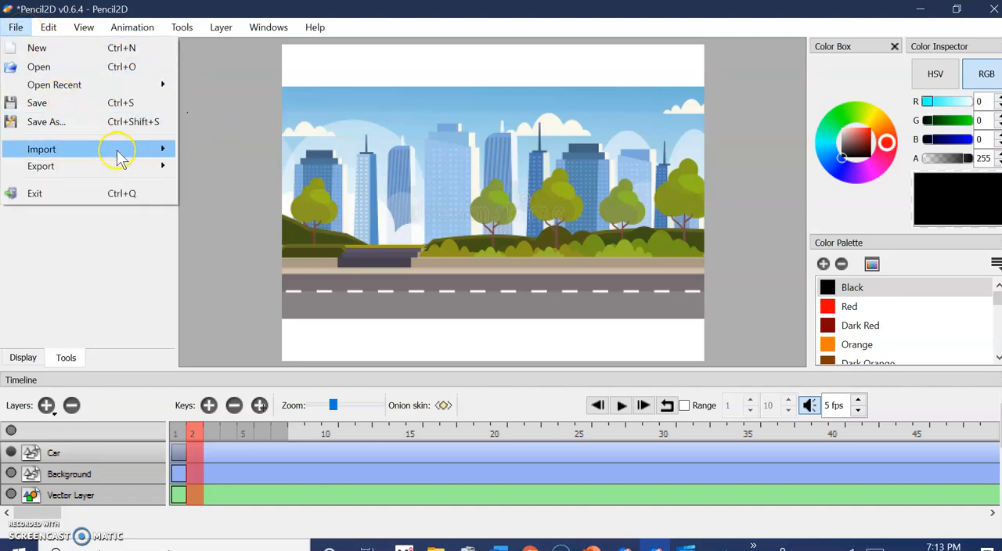
mouse_move(117, 153)
left_click(233, 150)
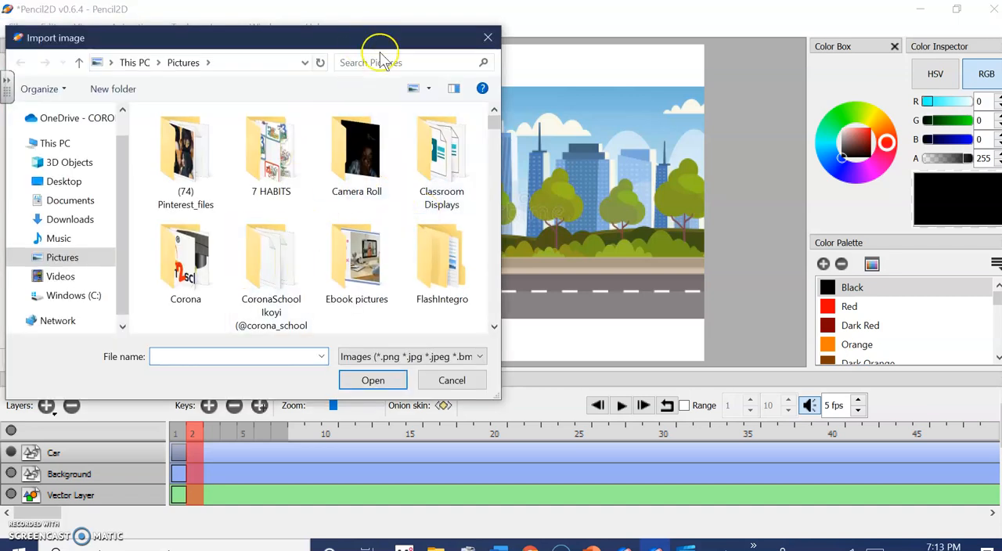
left_click(382, 61)
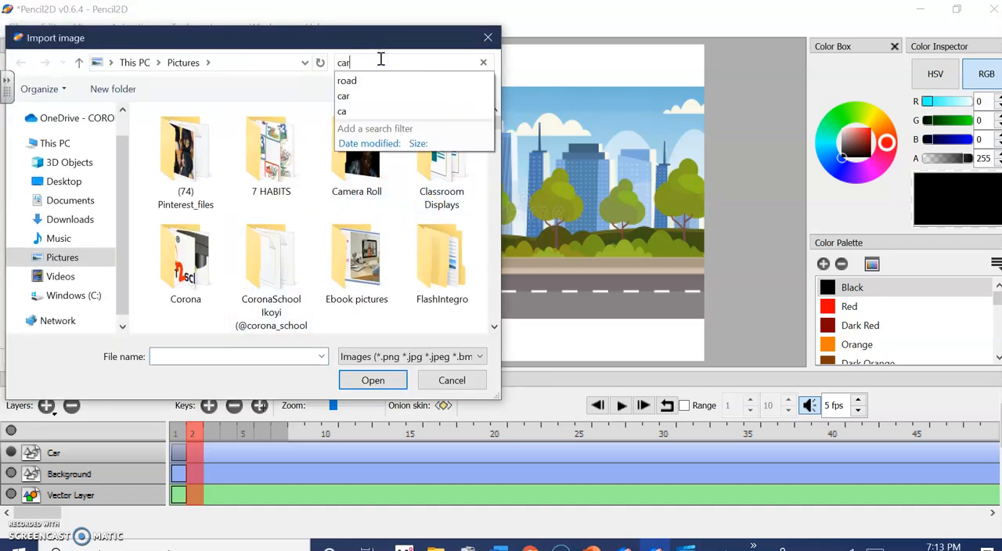
key("Return")
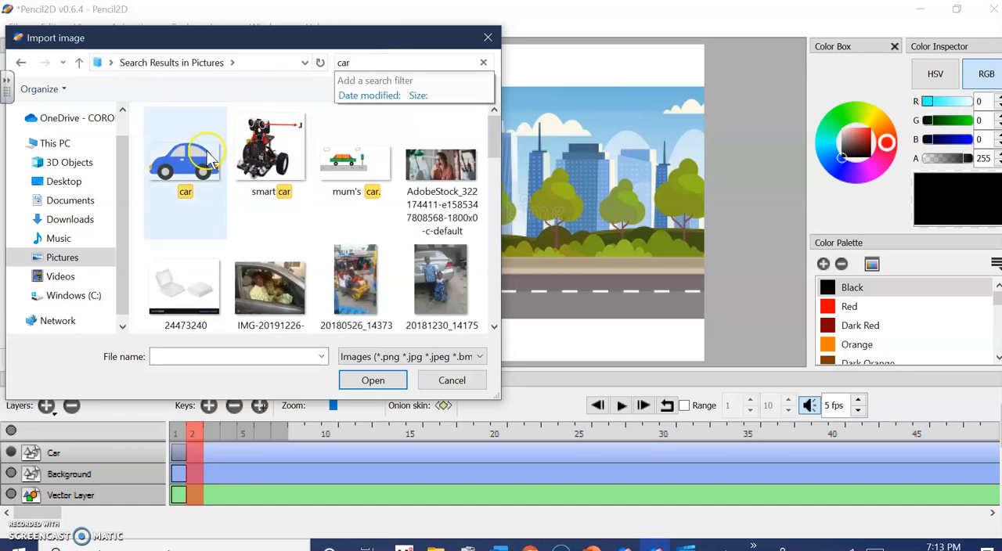
left_click(173, 156)
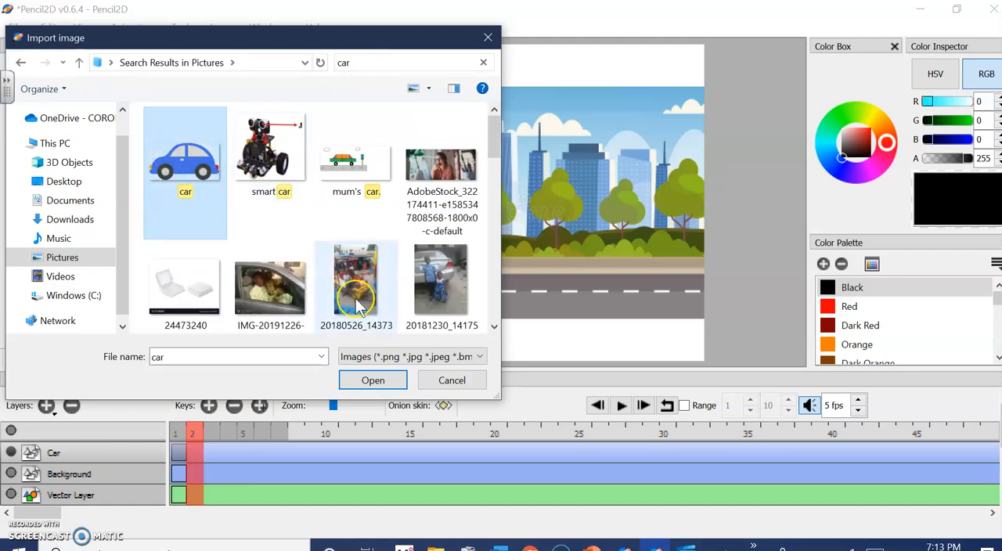
left_click(373, 381)
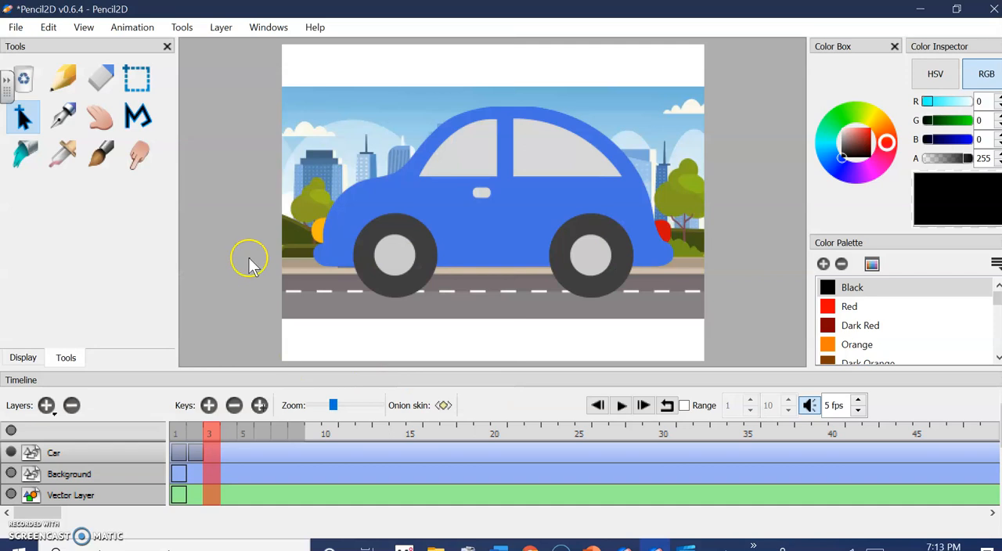
On frame 2 of the Car layer, select the whole car, shrink it and place it on the road at the scene's right edge
left_click(196, 435)
left_click(175, 433)
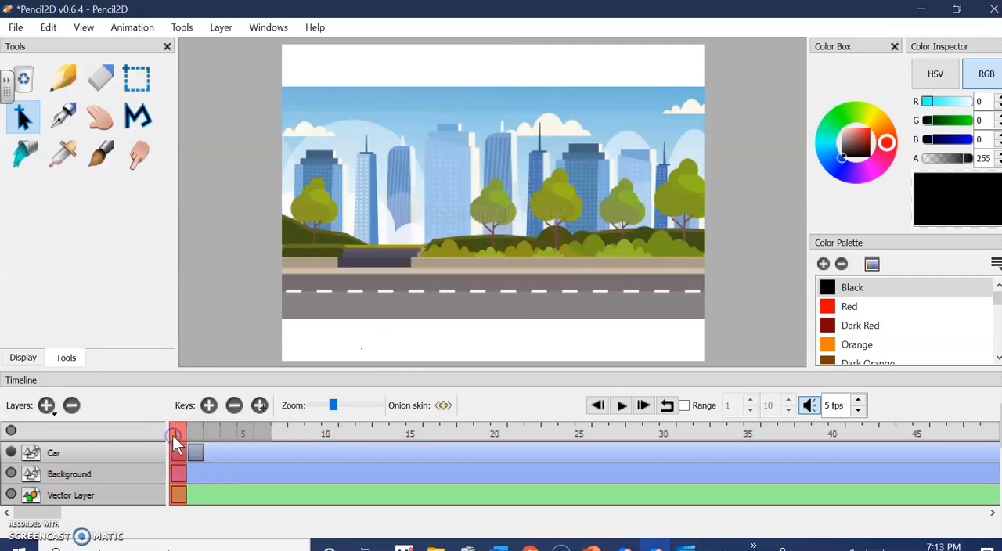
left_click(196, 435)
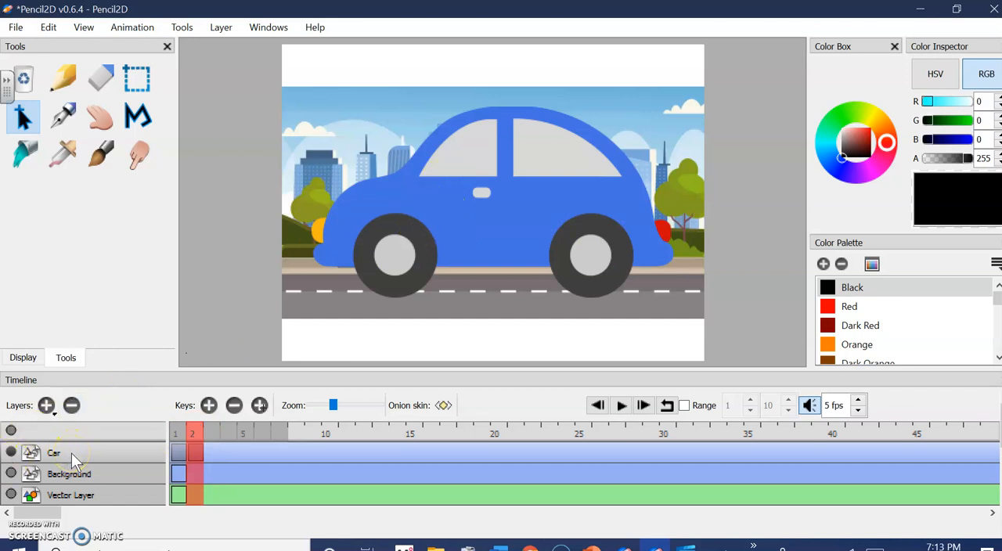
left_click(196, 434)
left_click(134, 80)
left_click_drag(290, 91, 694, 314)
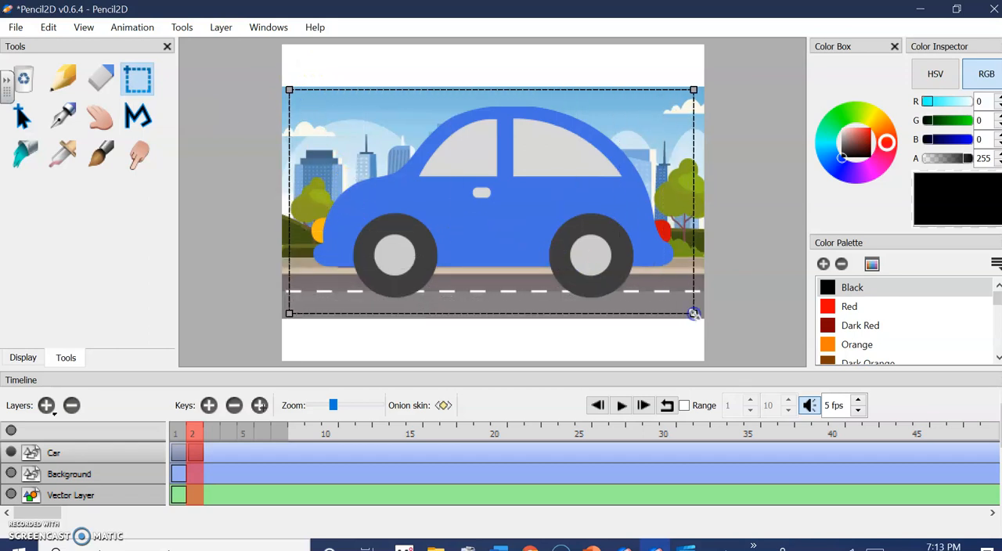
left_click(21, 114)
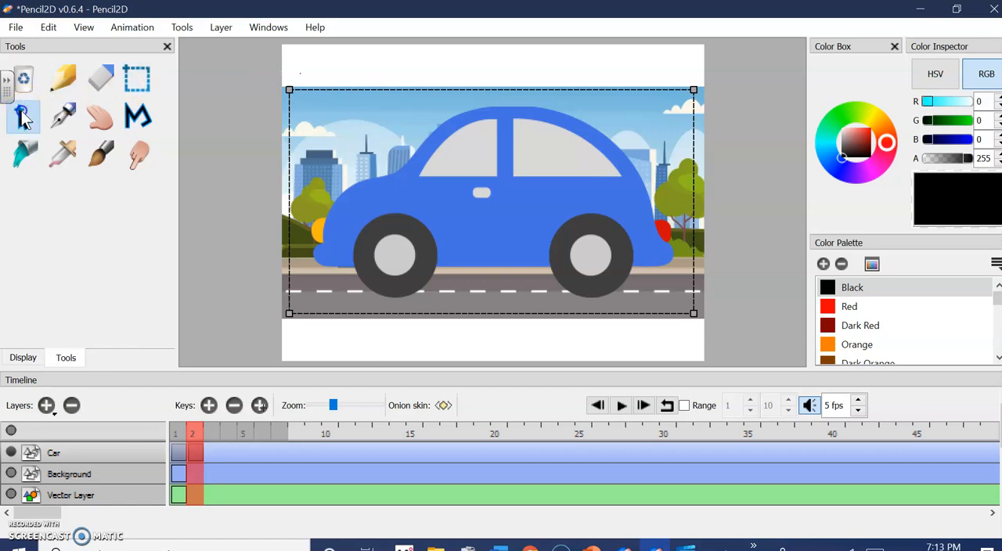
left_click_drag(289, 90, 612, 270)
left_click_drag(678, 298, 695, 264)
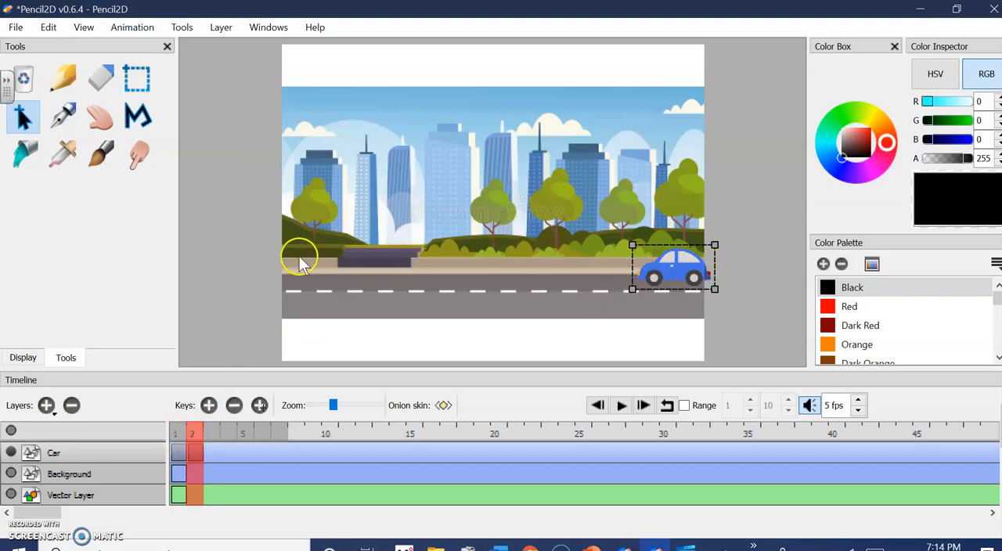
Copy the resized car on frame 2 and go to frame 1, applying the pending transformation
left_click(176, 447)
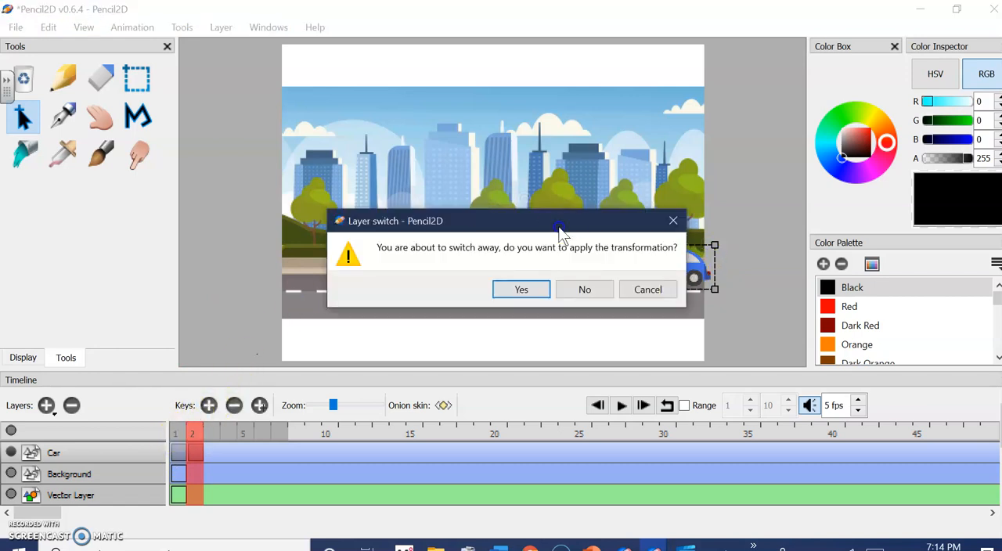
left_click(654, 290)
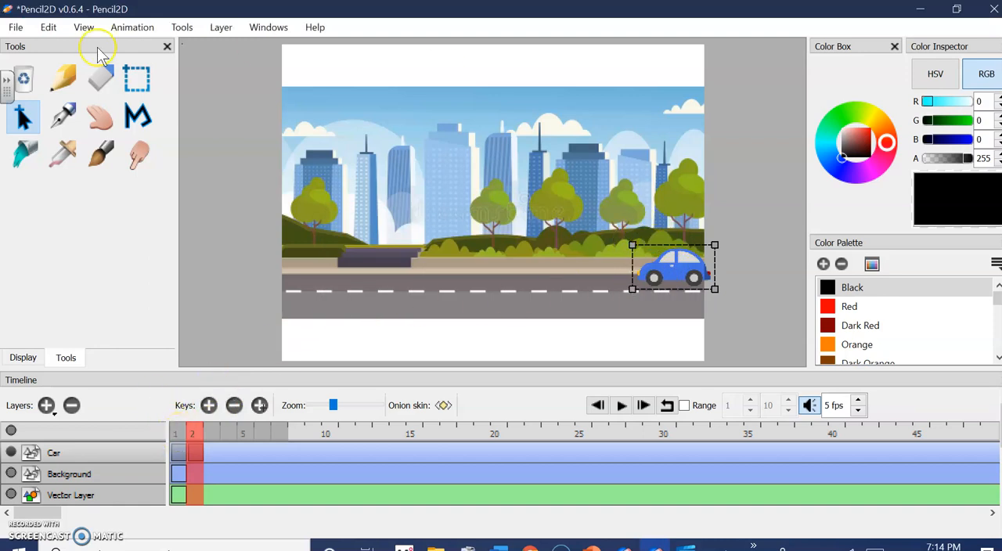
left_click(47, 31)
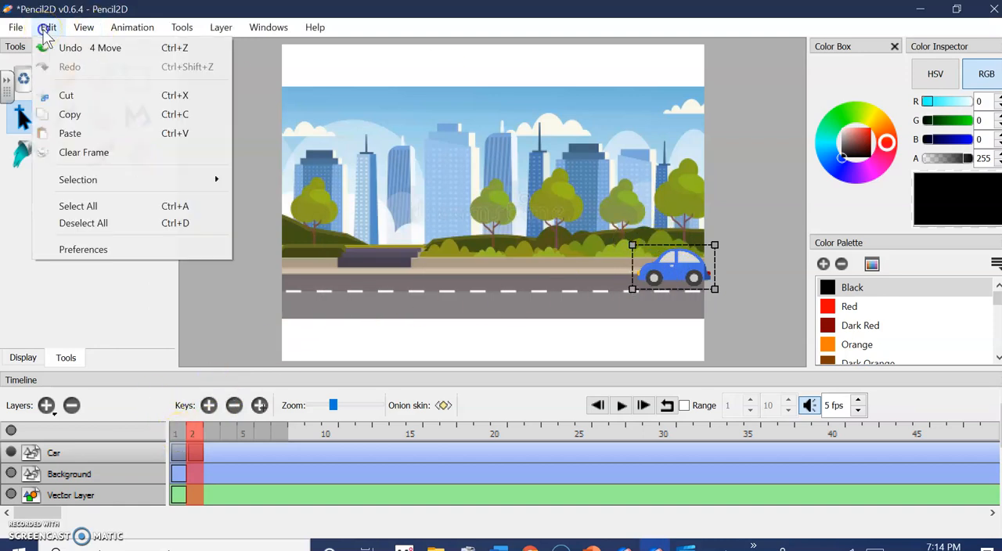
left_click(90, 116)
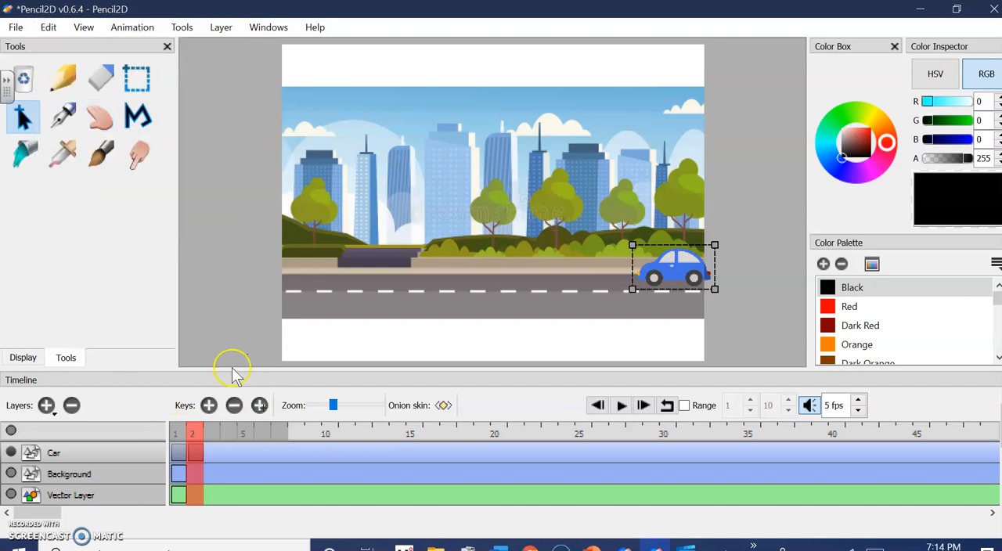
left_click(180, 436)
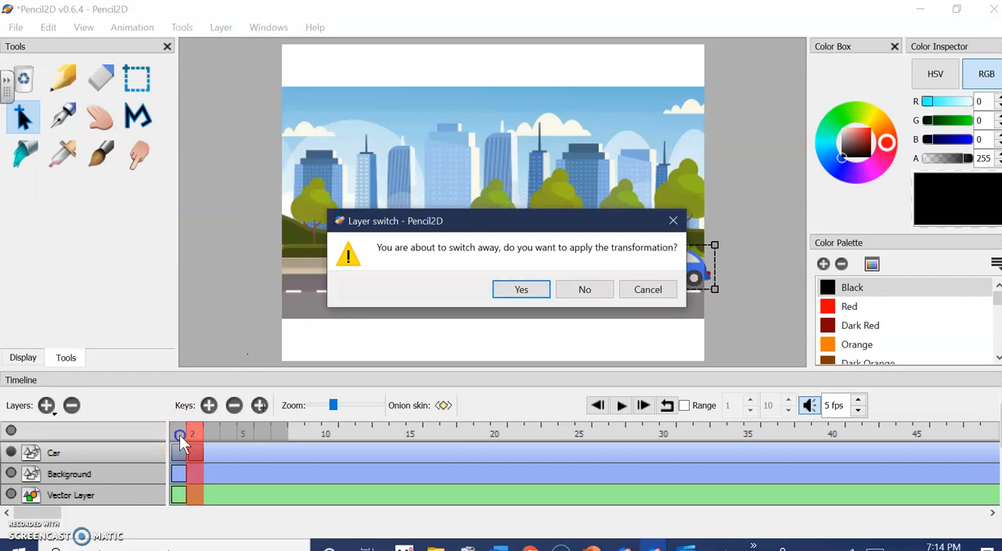
left_click(536, 291)
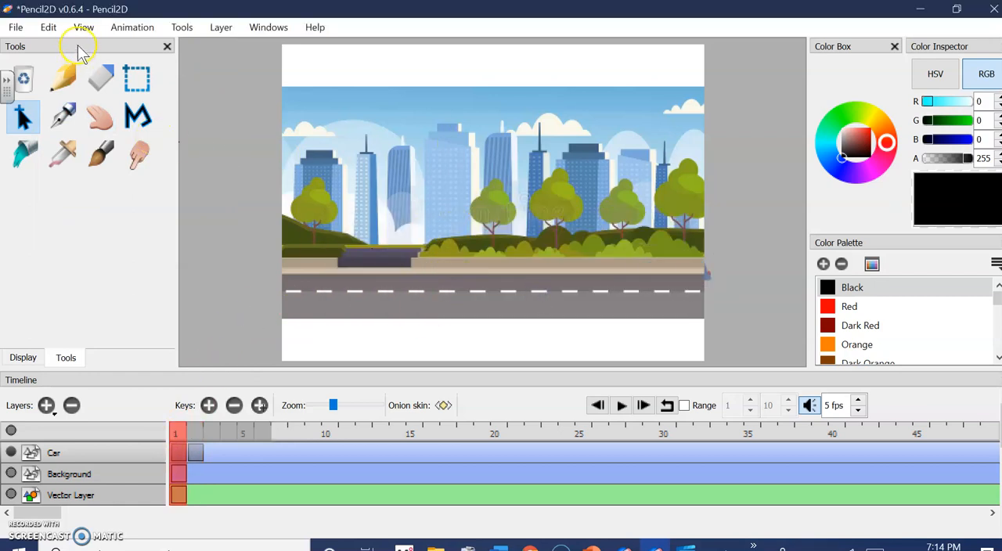
left_click(48, 27)
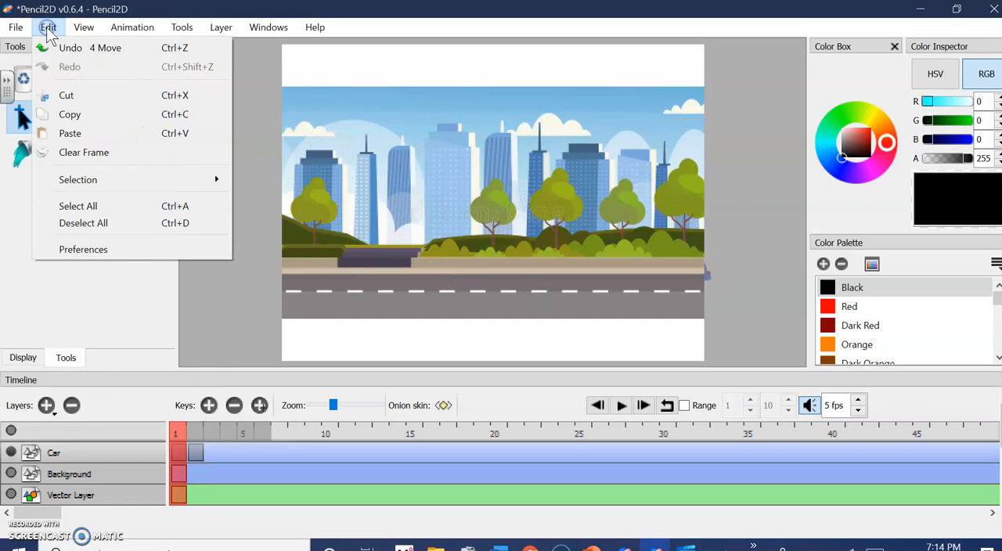
left_click(91, 135)
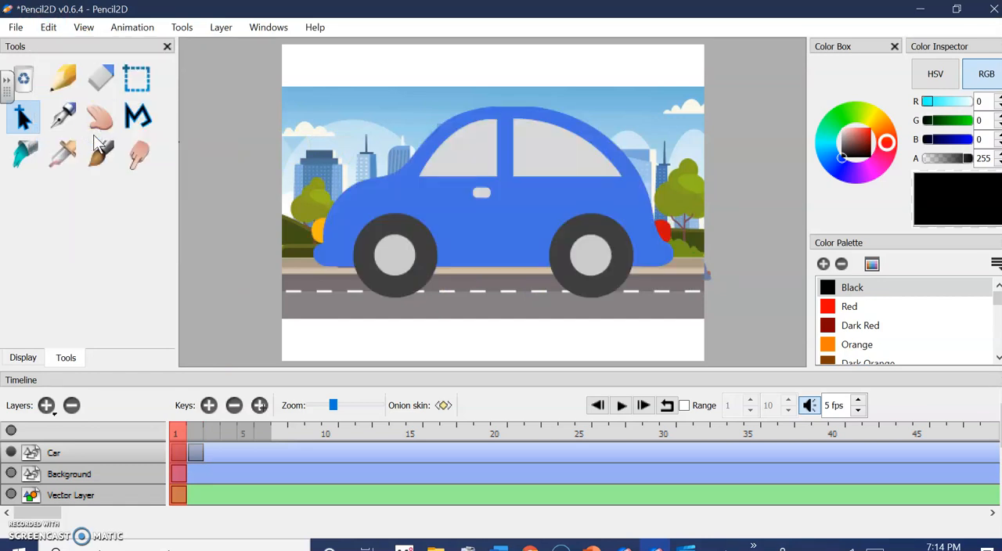
left_click(679, 228)
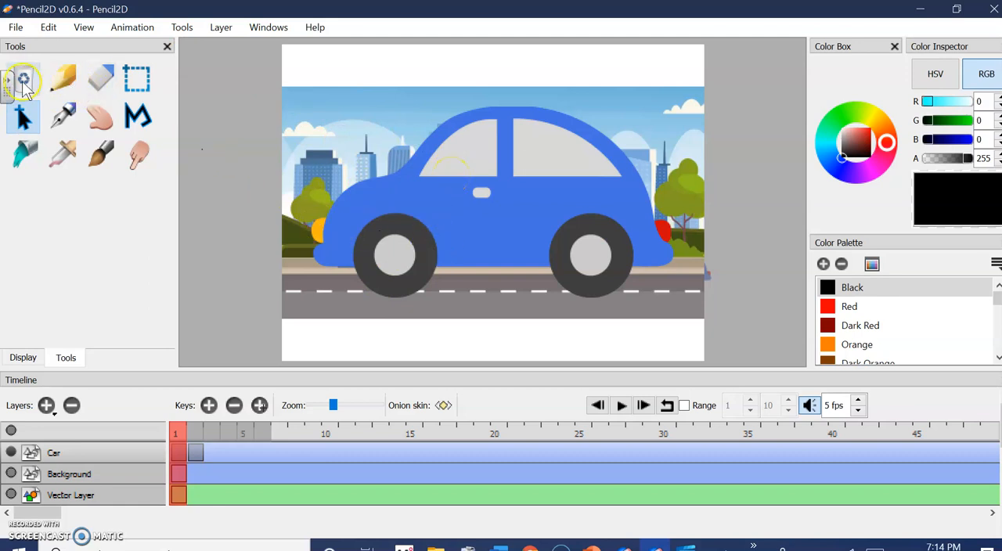
left_click(24, 80)
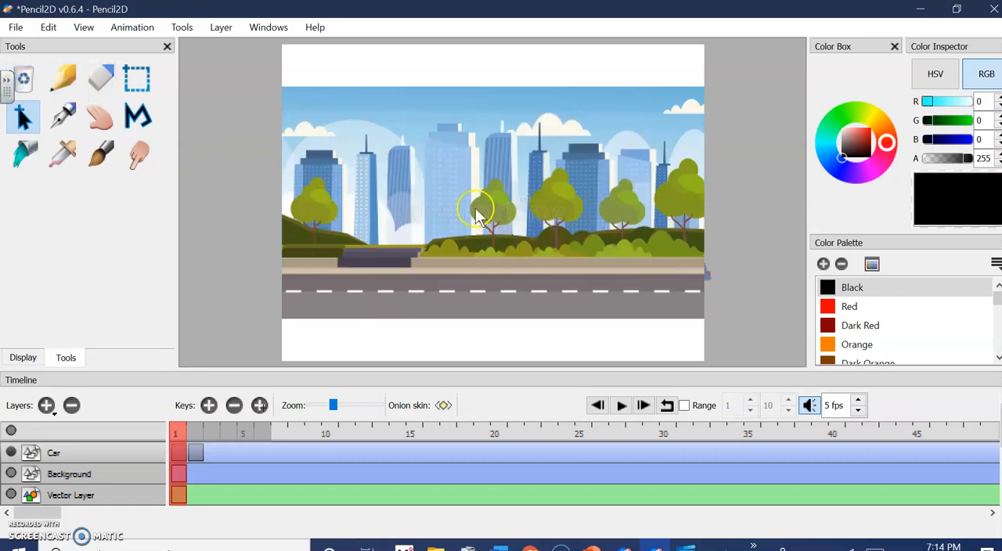
On frame 2 of the Car layer, select the whole small car again and copy it
left_click(193, 432)
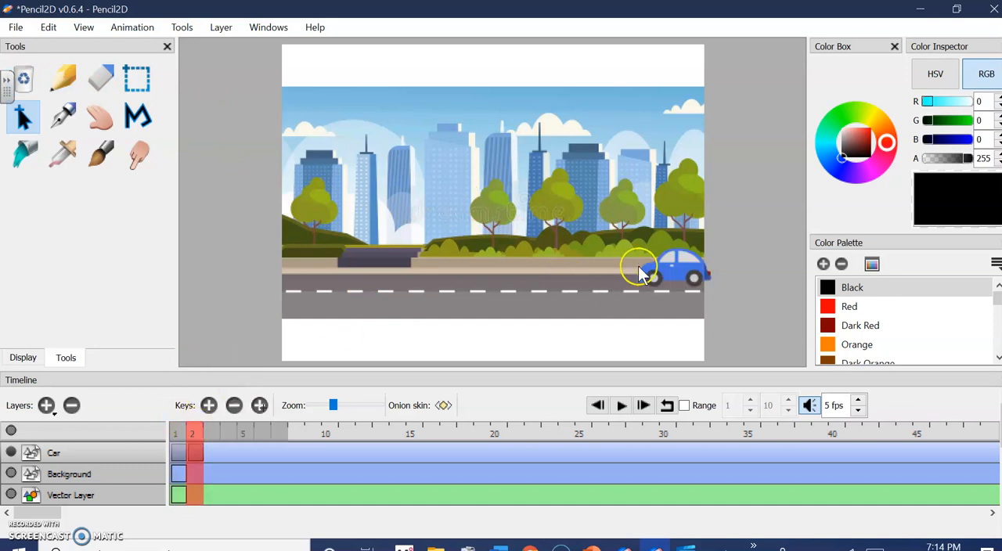
left_click(137, 78)
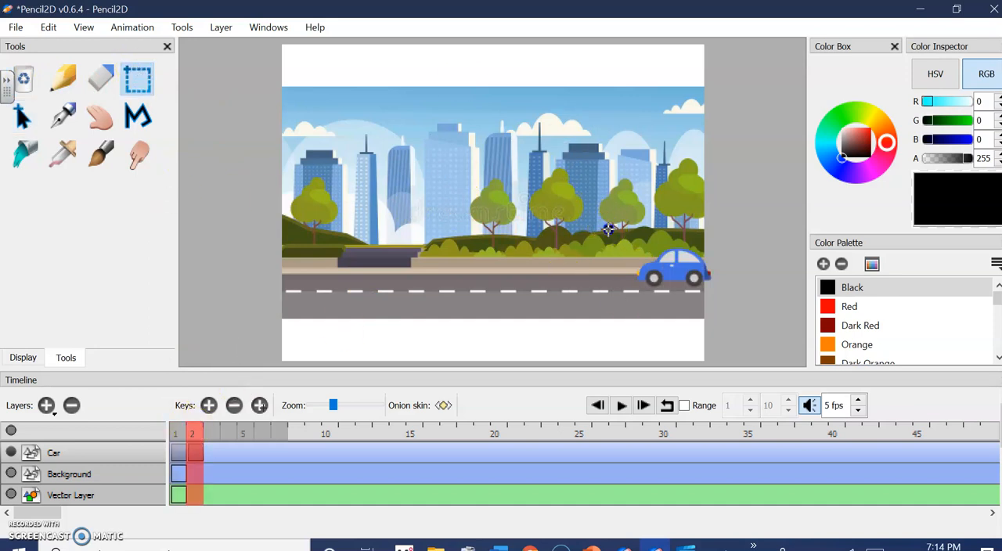
left_click_drag(678, 285, 726, 294)
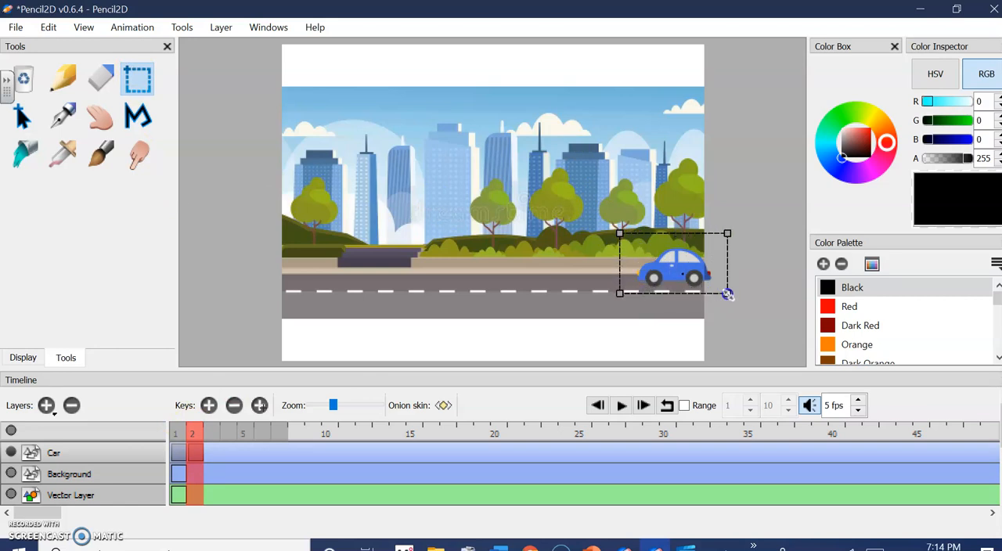
left_click(25, 119)
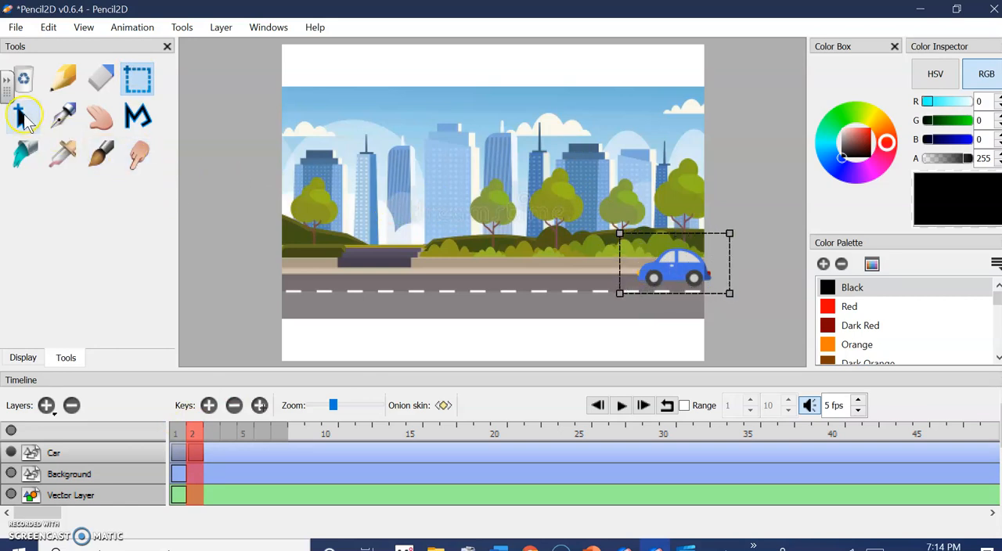
left_click(24, 119)
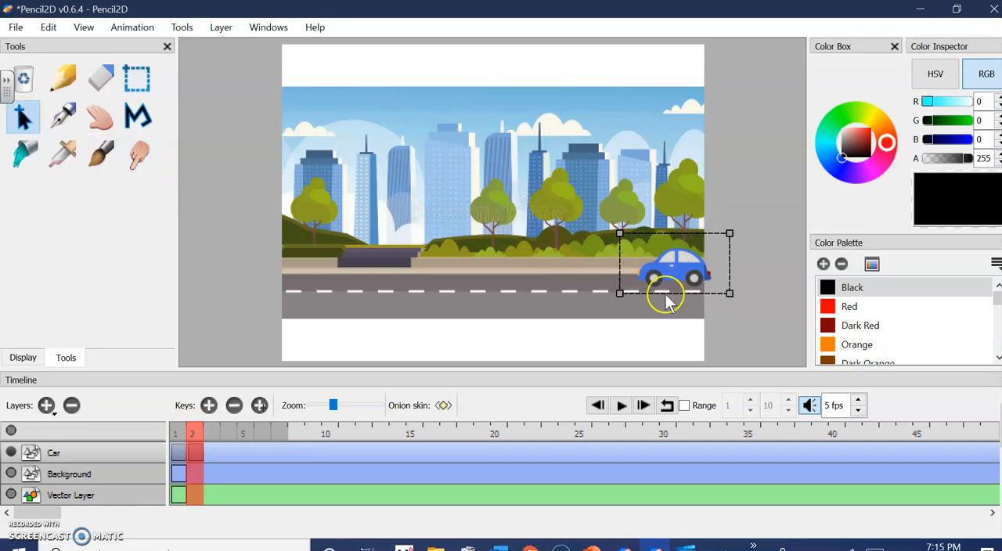
left_click(48, 27)
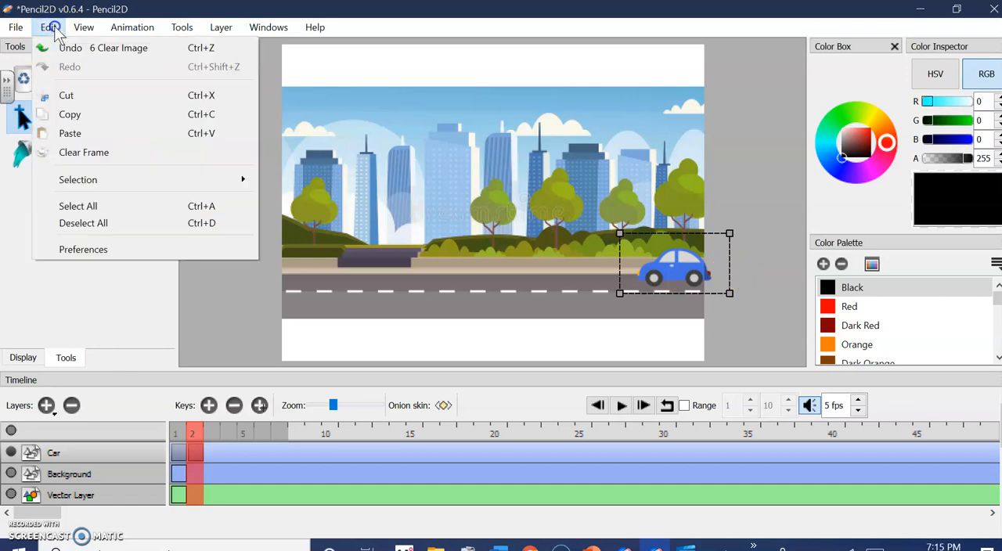
left_click(71, 114)
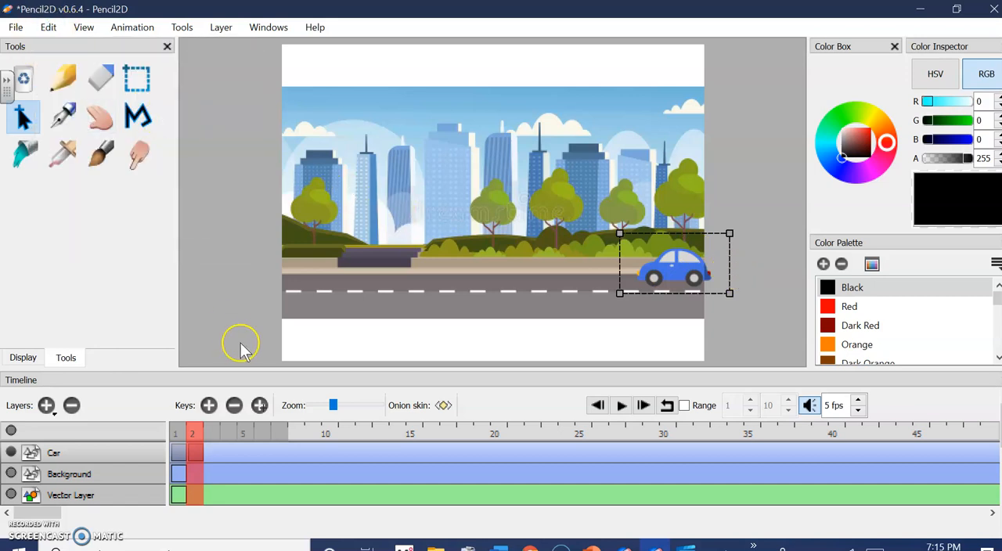
Paste the car on frame 1, shift it right so most of it sits beyond the scene's edge, and apply the transformation
left_click(179, 434)
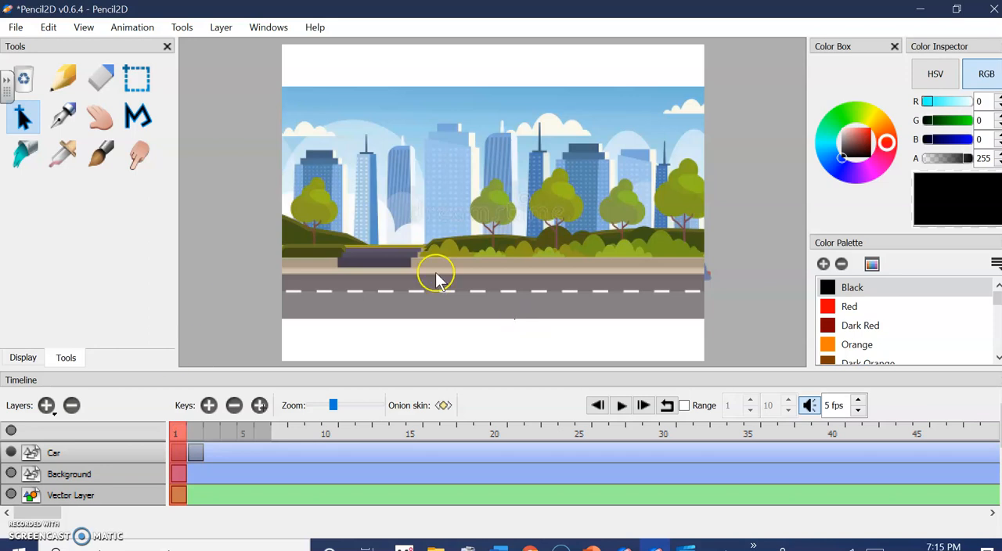
left_click(47, 29)
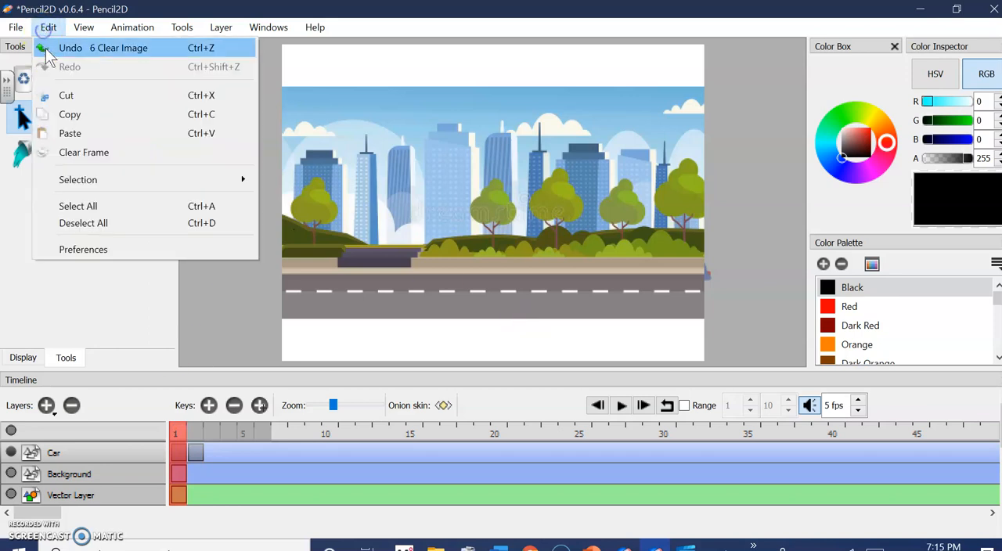
left_click(75, 133)
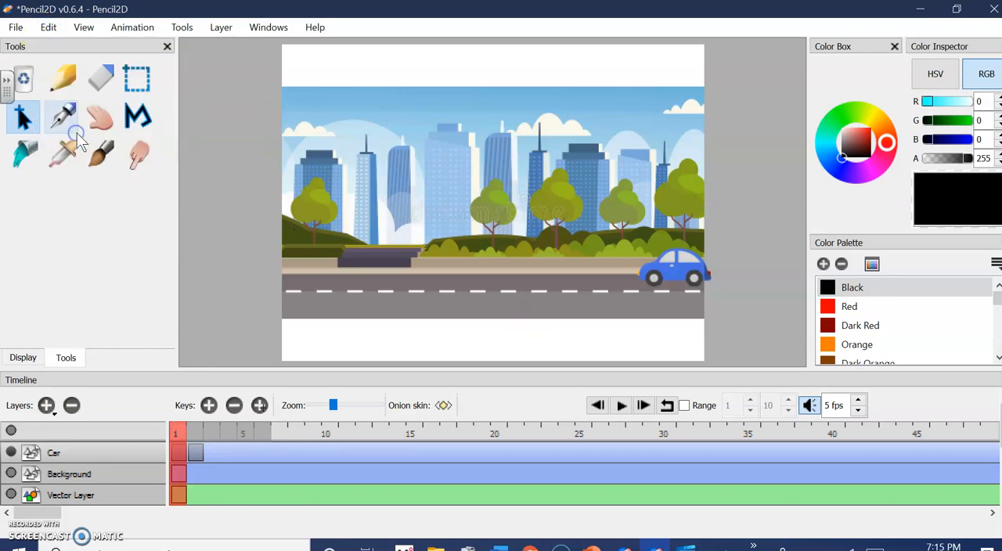
left_click(127, 76)
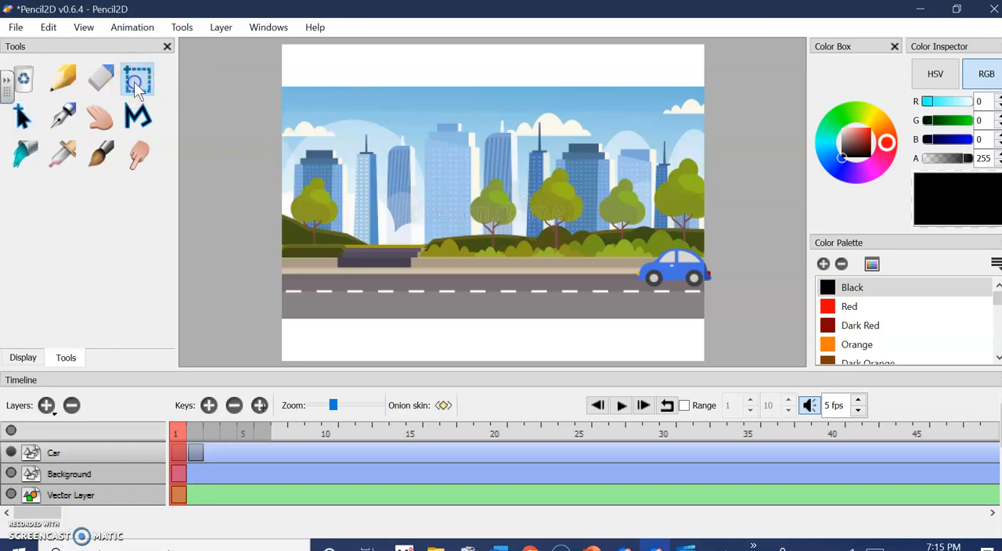
left_click_drag(619, 238, 710, 298)
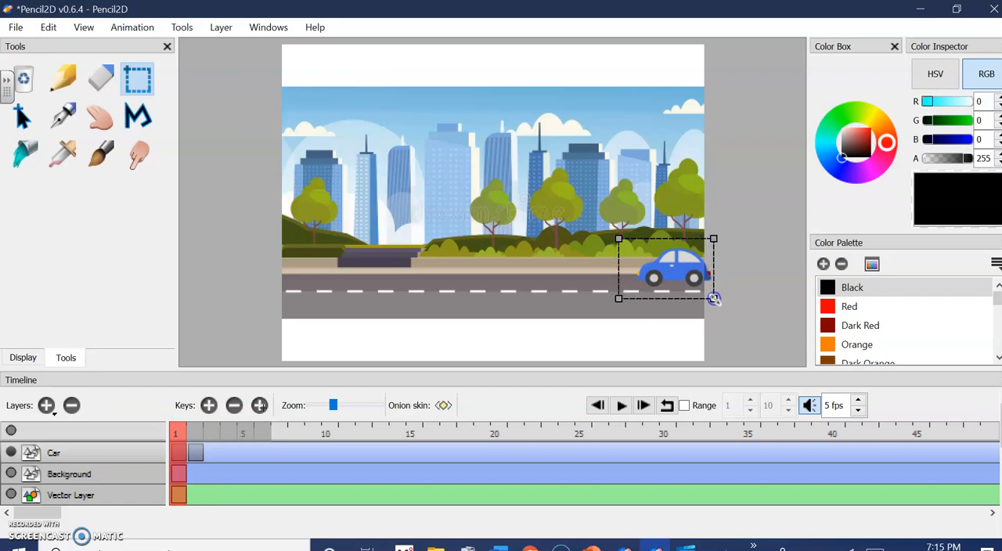
left_click(22, 116)
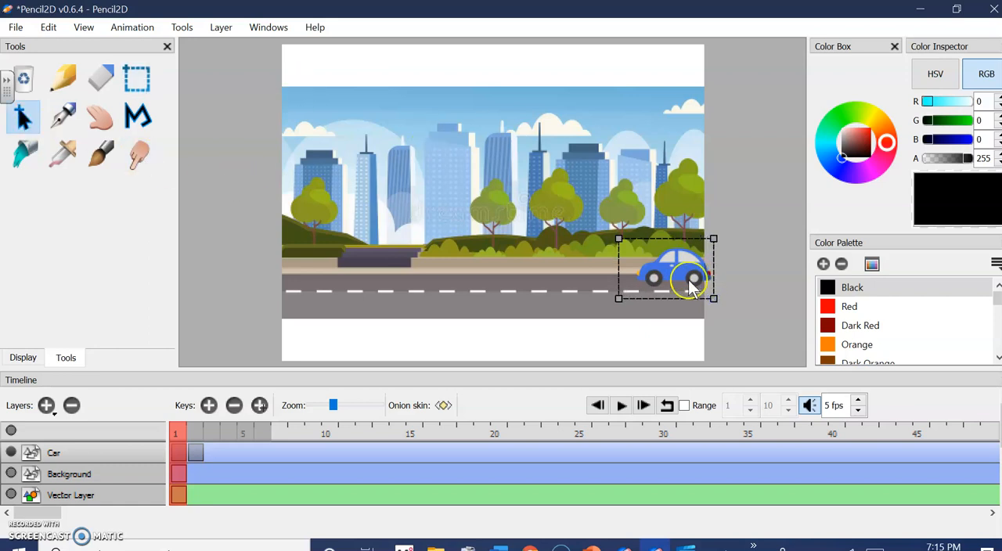
left_click_drag(665, 279, 709, 278)
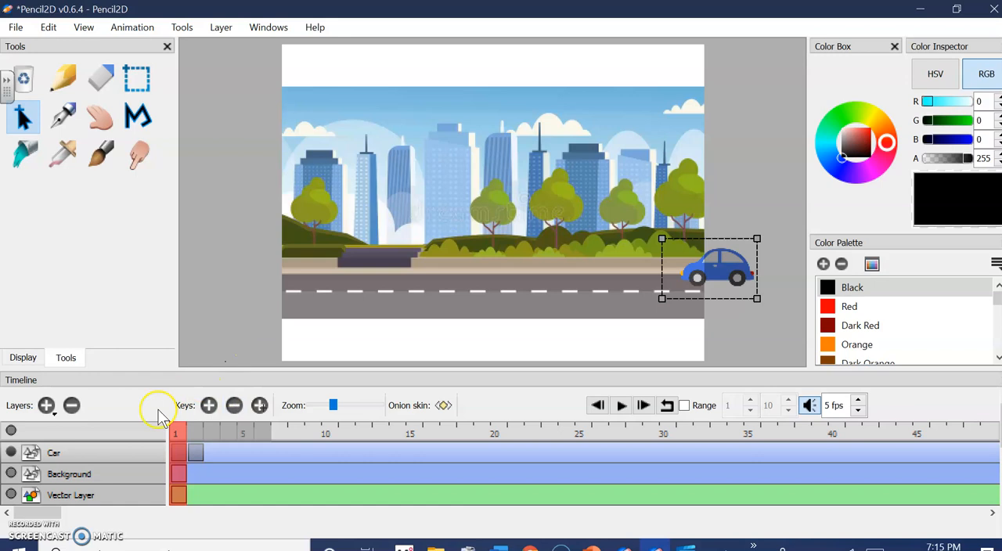
left_click(177, 433)
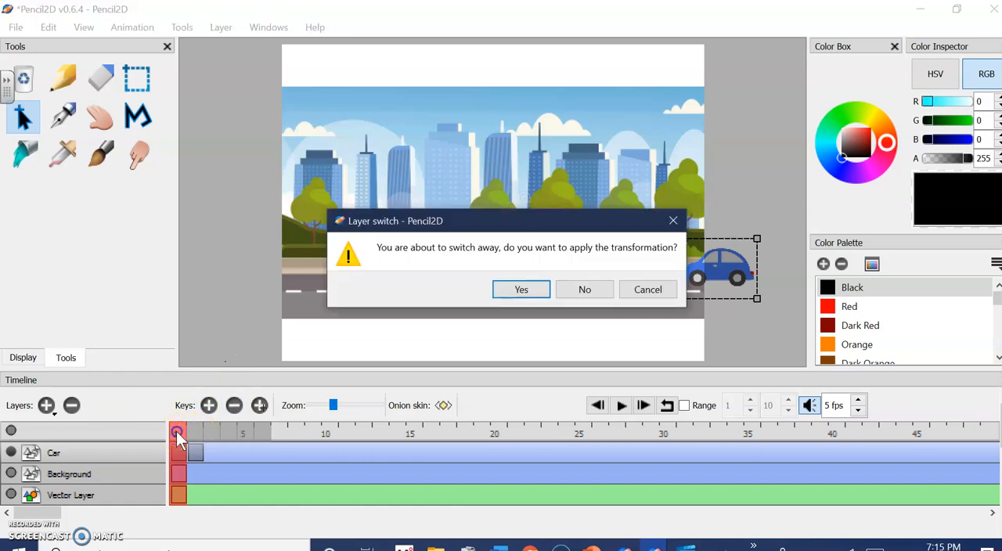
left_click(509, 290)
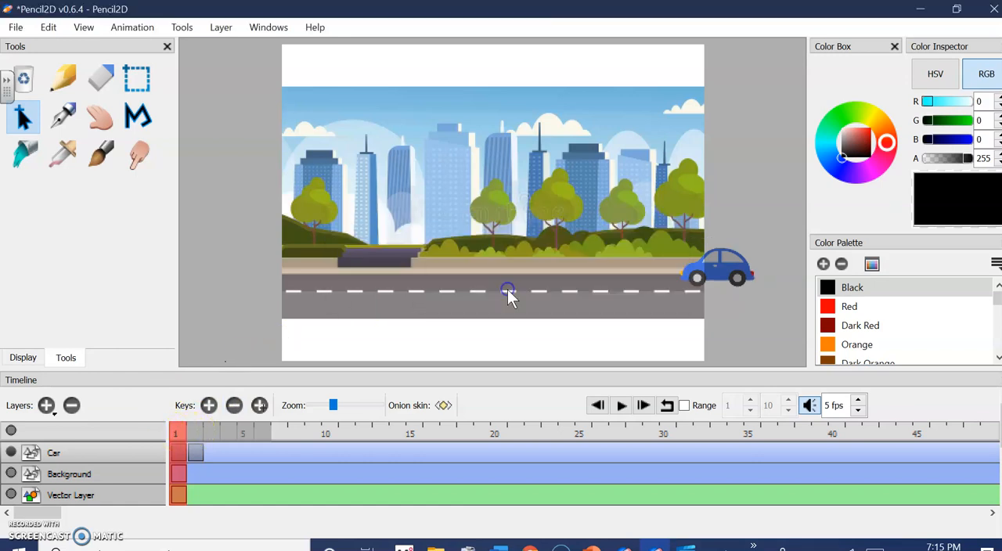
Add a keyframe at frame 3 of the Car layer and paste the copied car there
left_click(194, 436)
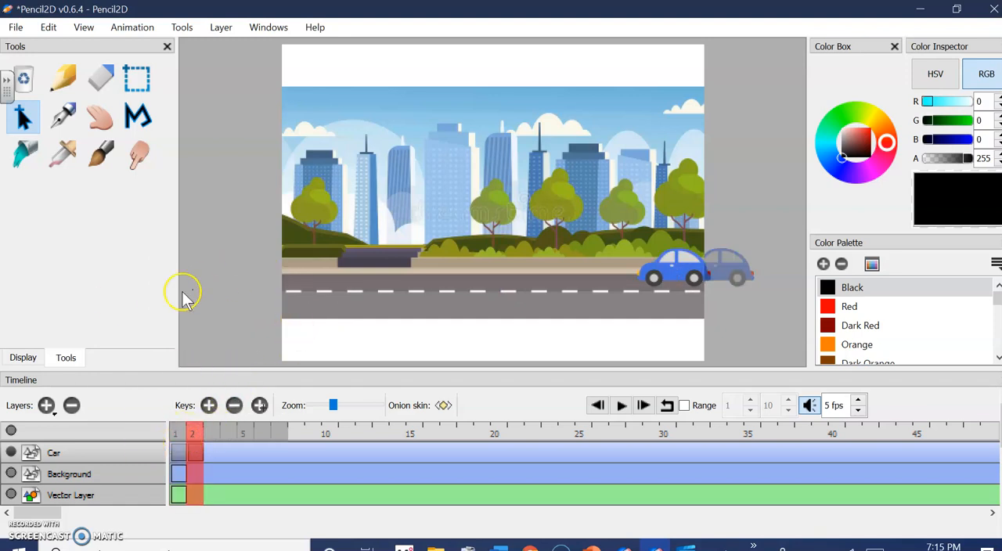
left_click(209, 406)
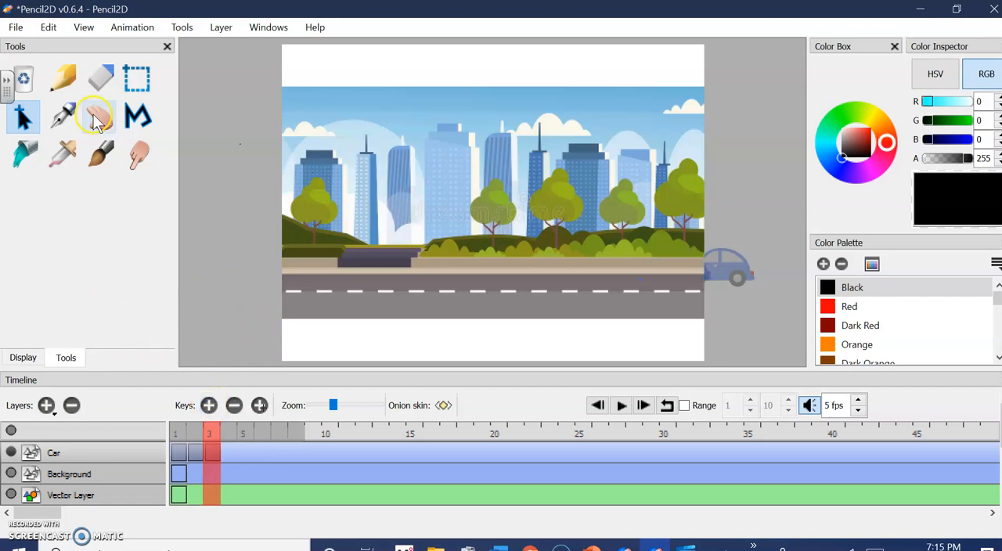
left_click(47, 28)
left_click(80, 133)
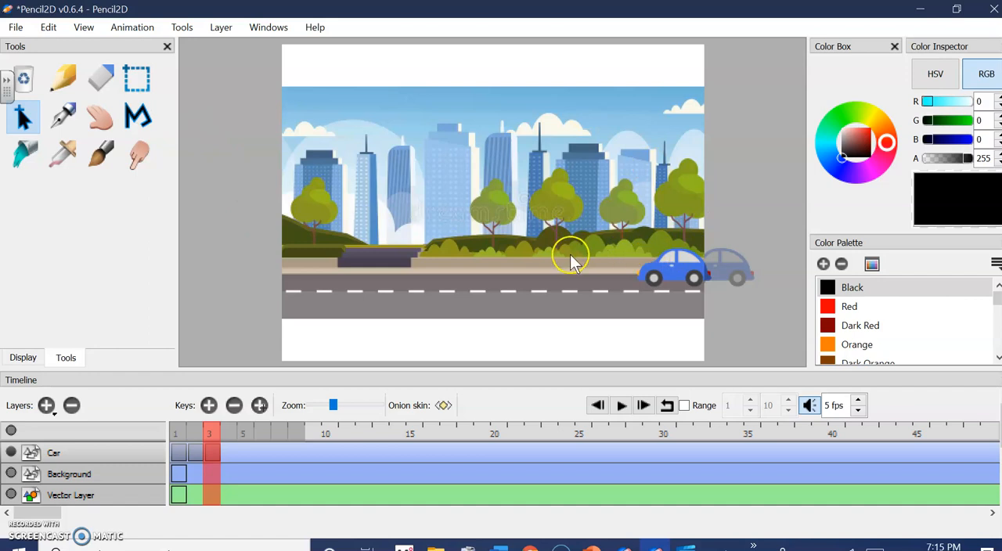
Select the whole car on frame 3 and move it left along the road, fully inside the scene
left_click(139, 84)
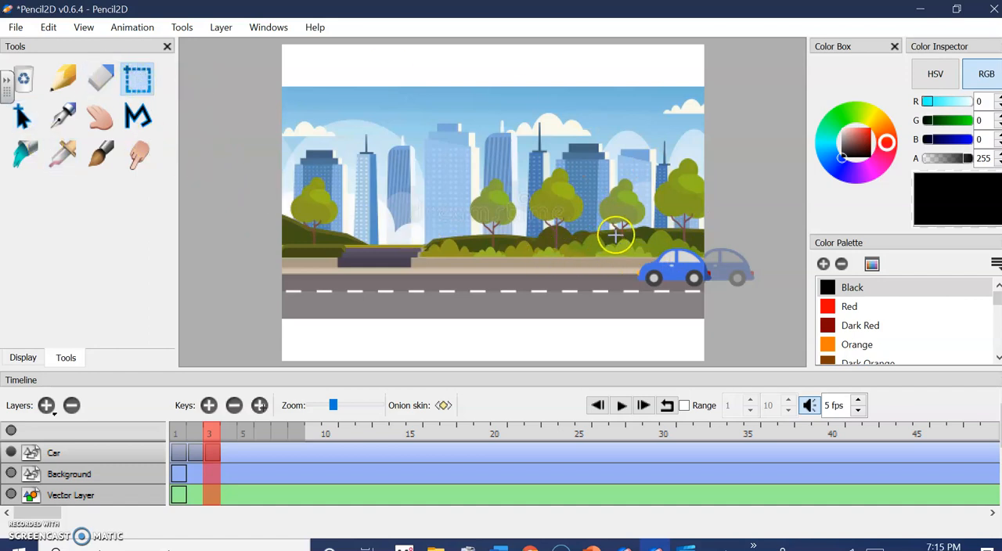
left_click_drag(640, 267, 726, 299)
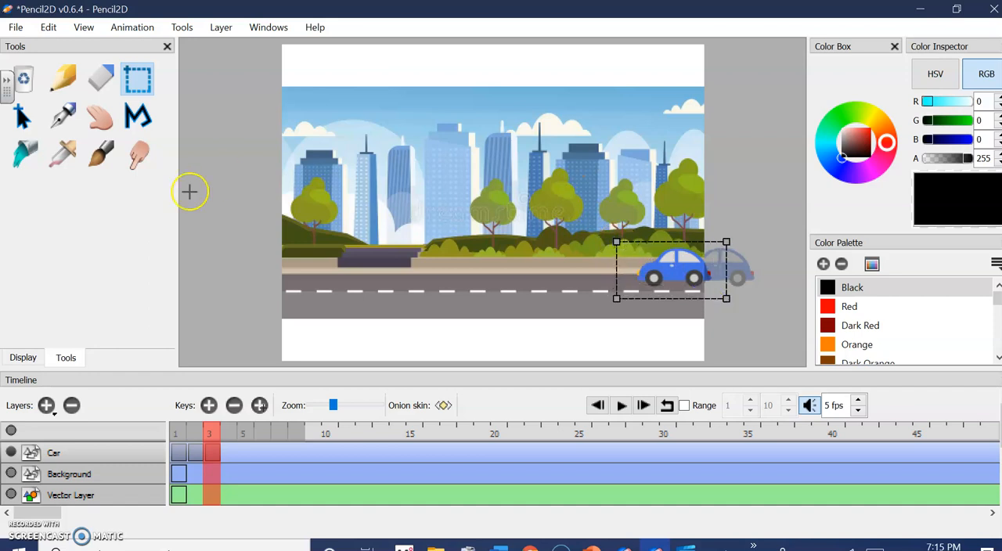
left_click(22, 124)
left_click_drag(681, 272, 643, 274)
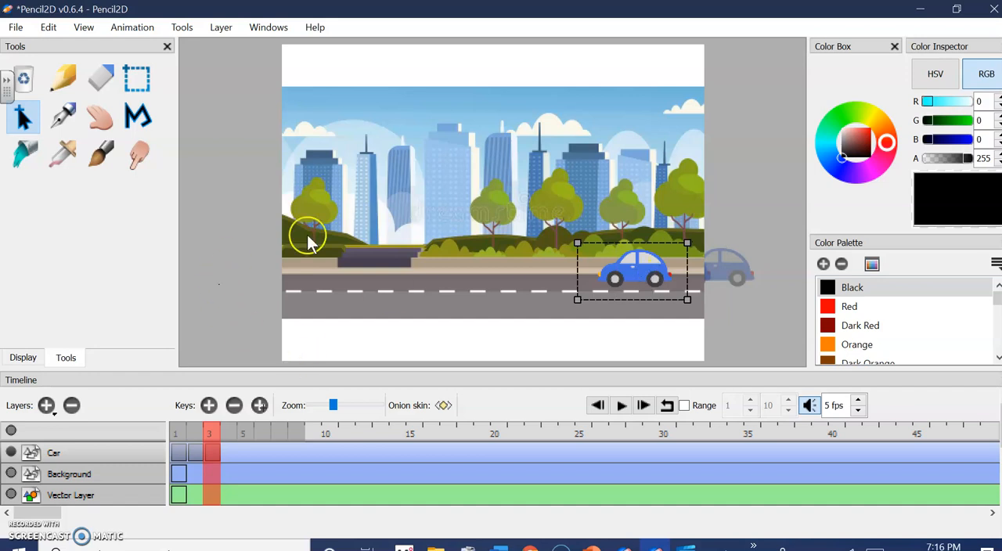
Add a keyframe at frame 4 of the Car layer and paste the copied car there
left_click(209, 404)
left_click(47, 28)
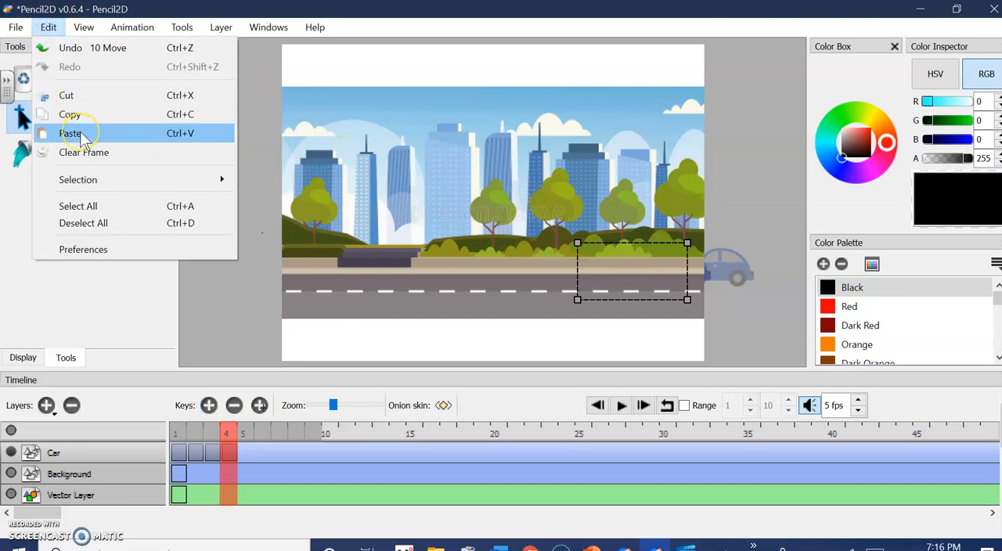
left_click(70, 133)
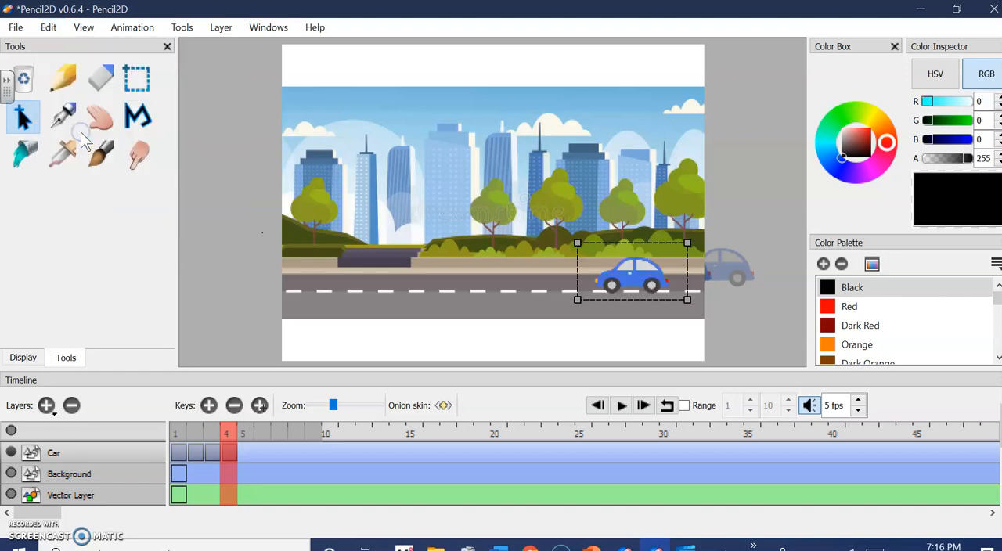
Move the frame 4 car left along the road, and add a keyframe at frame 5 with the pasted car near the scene's centre
left_click_drag(638, 271, 580, 267)
left_click(208, 406)
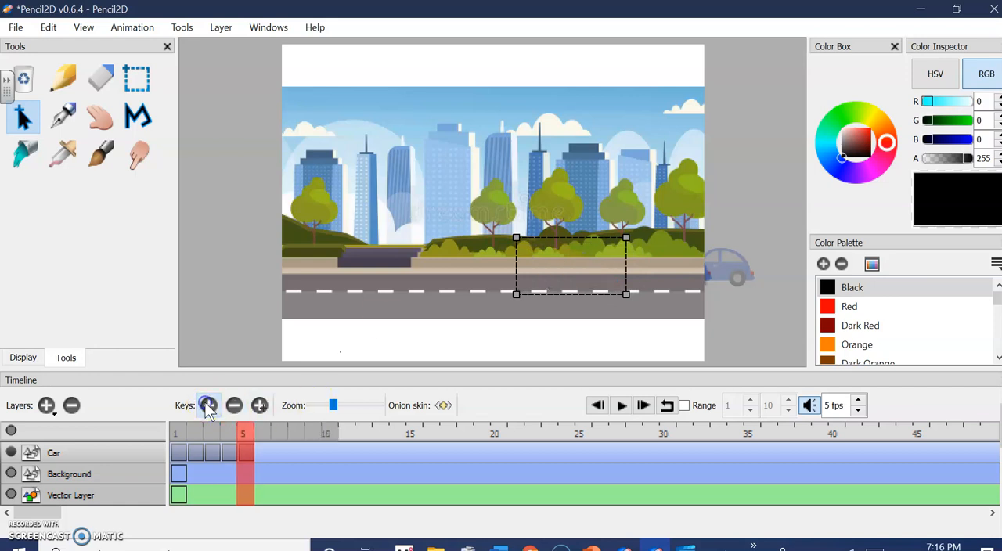
left_click(49, 31)
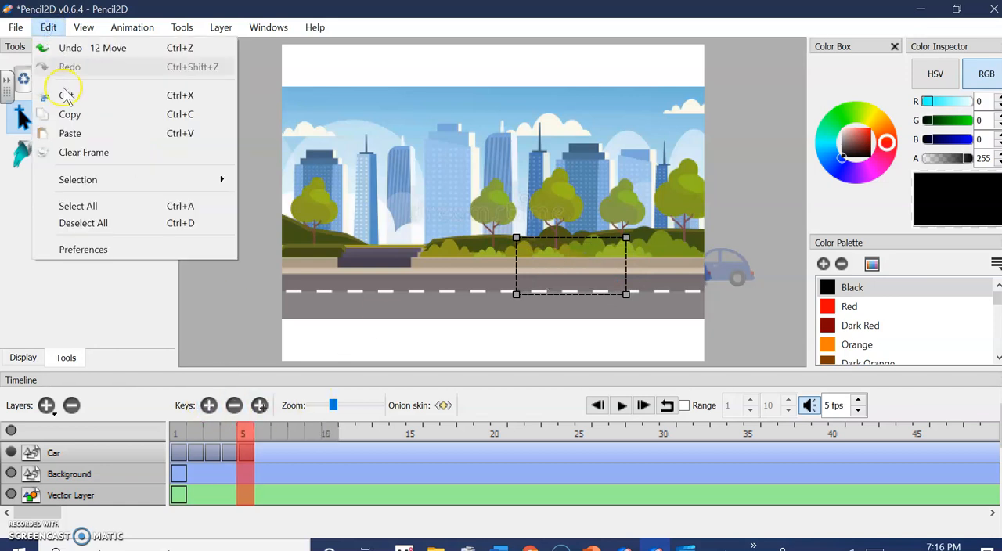
left_click(84, 133)
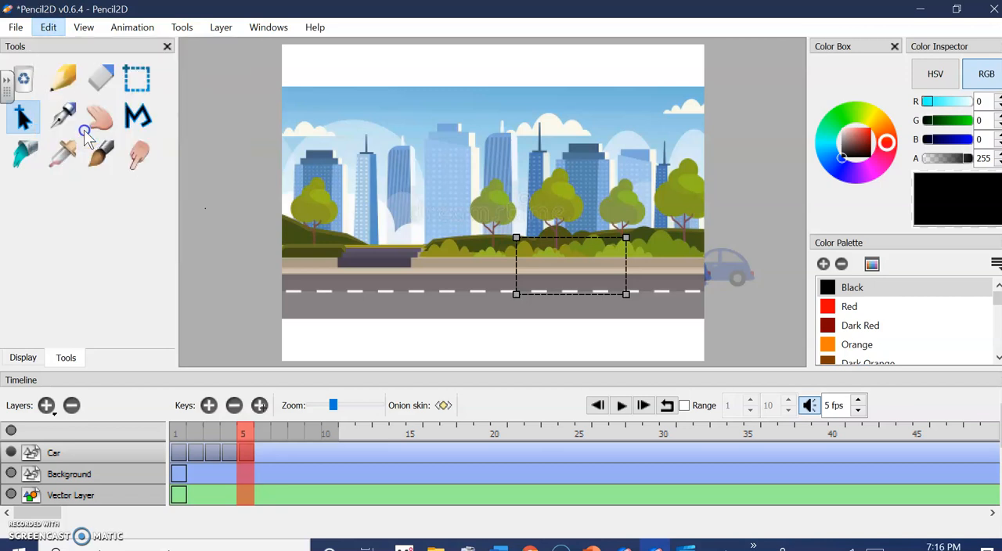
left_click_drag(584, 274, 523, 276)
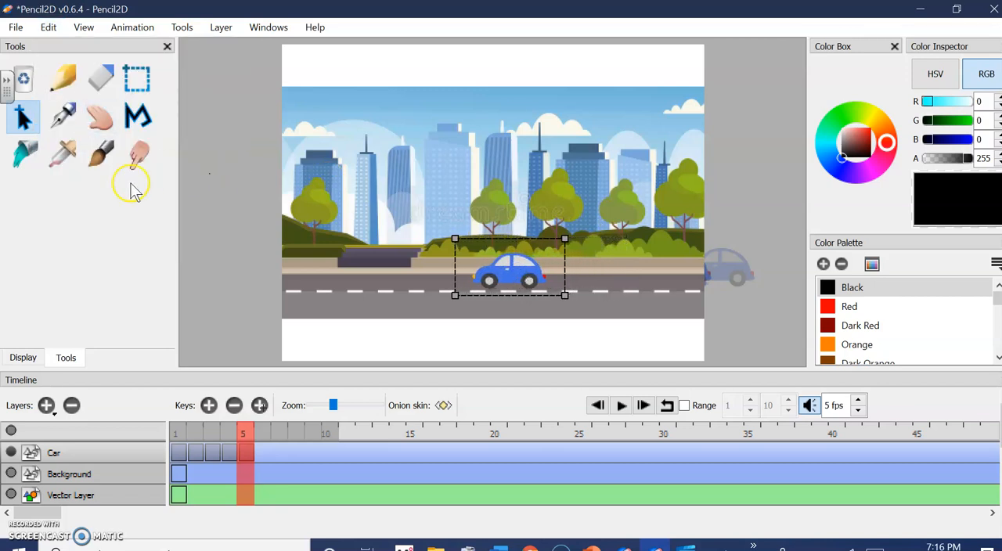
Add a keyframe at frame 6 of the Car layer, paste the car, move it just left of the scene's centre and apply the transformation
left_click(208, 405)
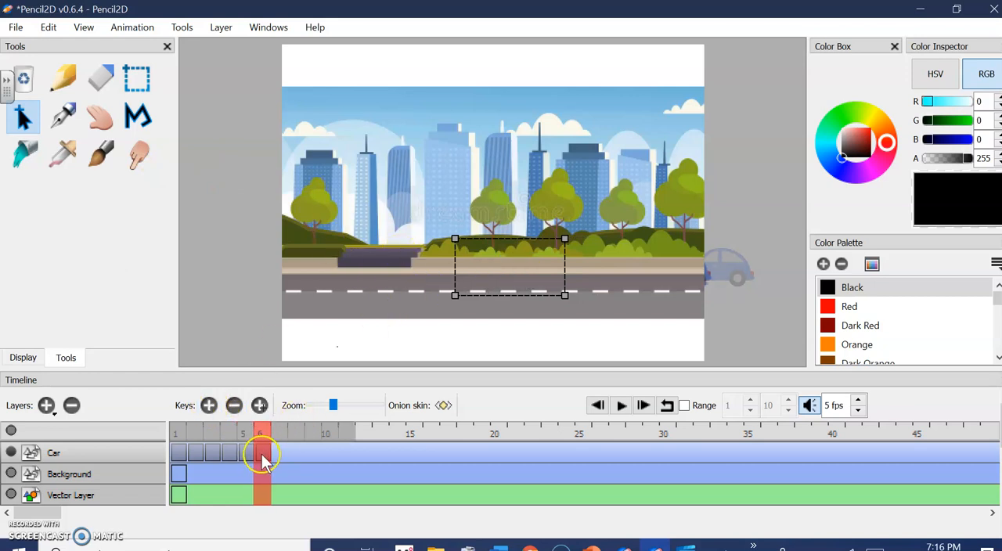
left_click(48, 26)
left_click(93, 138)
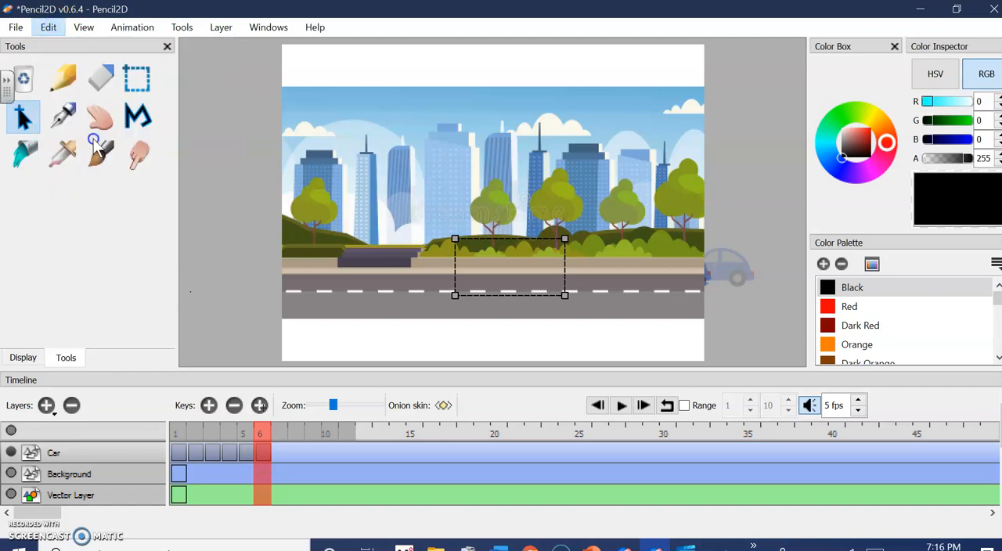
left_click(507, 300)
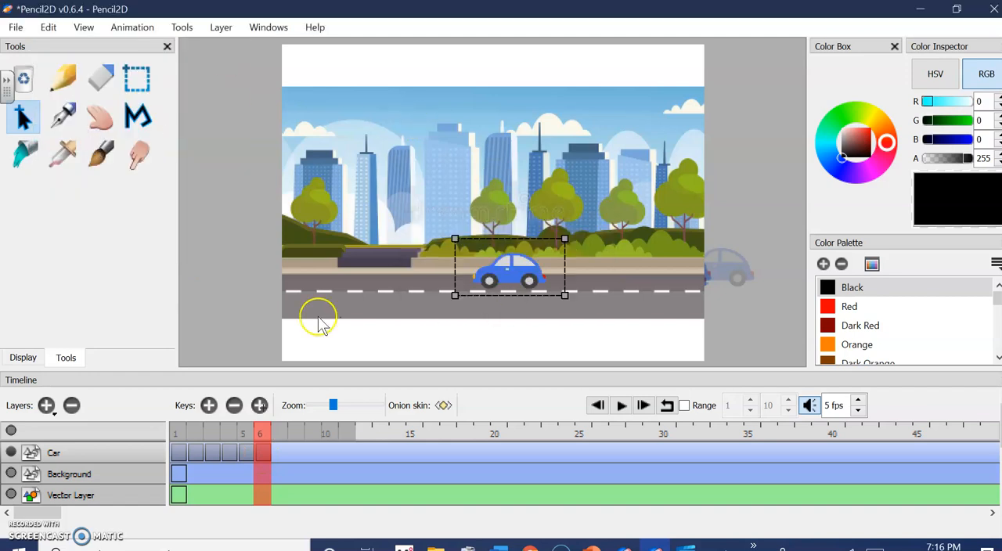
left_click_drag(510, 273, 467, 269)
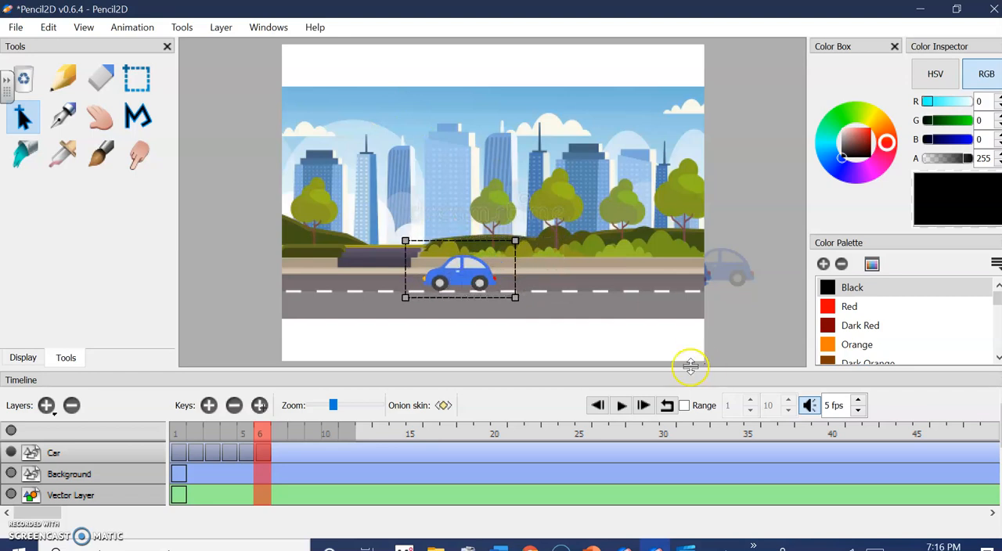
left_click(621, 405)
left_click(522, 290)
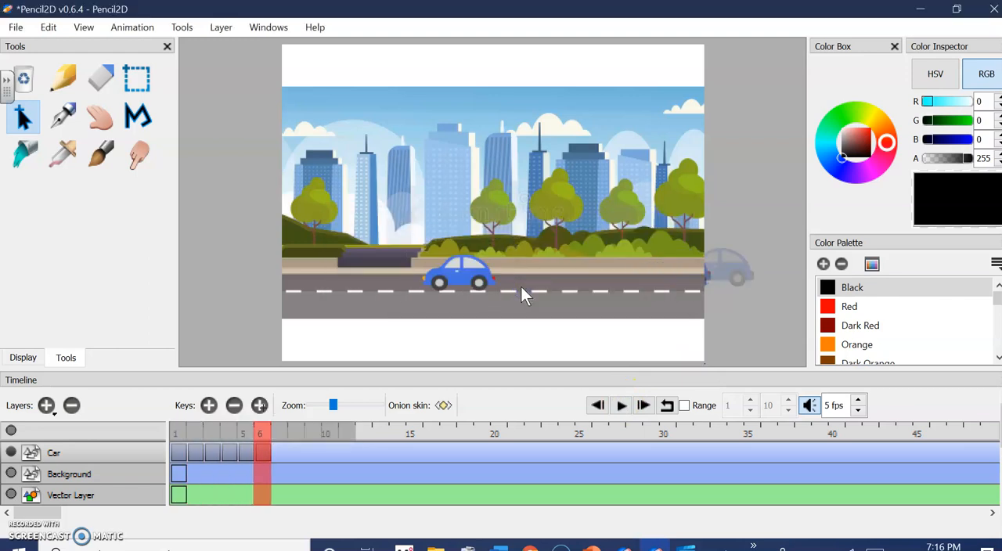
Play back the animation and check the car's position on frames 1 and 2
left_click(620, 406)
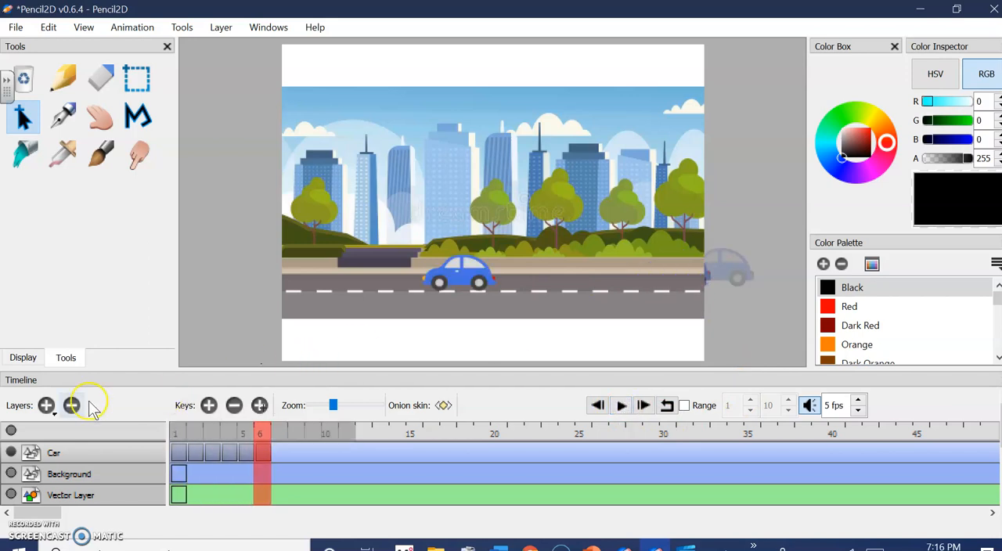
left_click(179, 441)
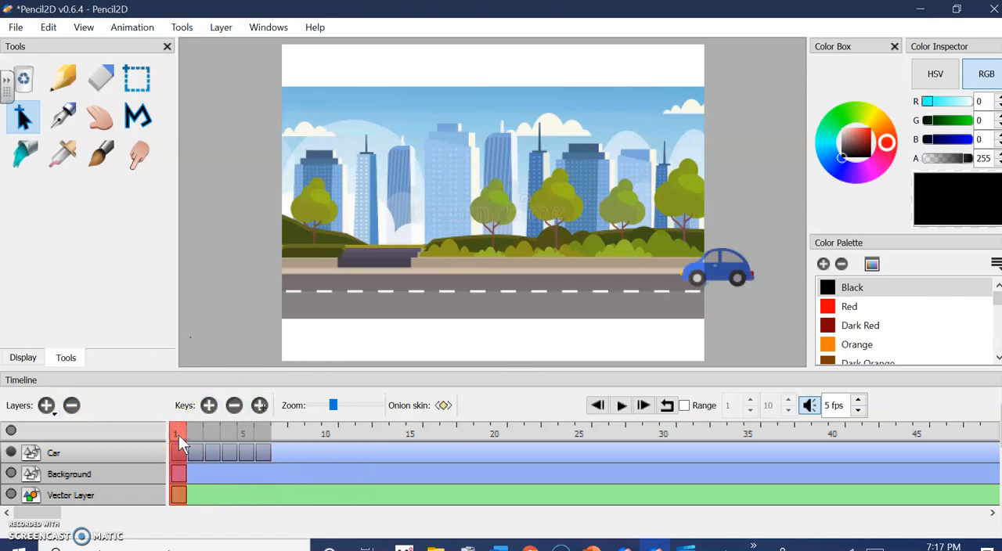
left_click(193, 432)
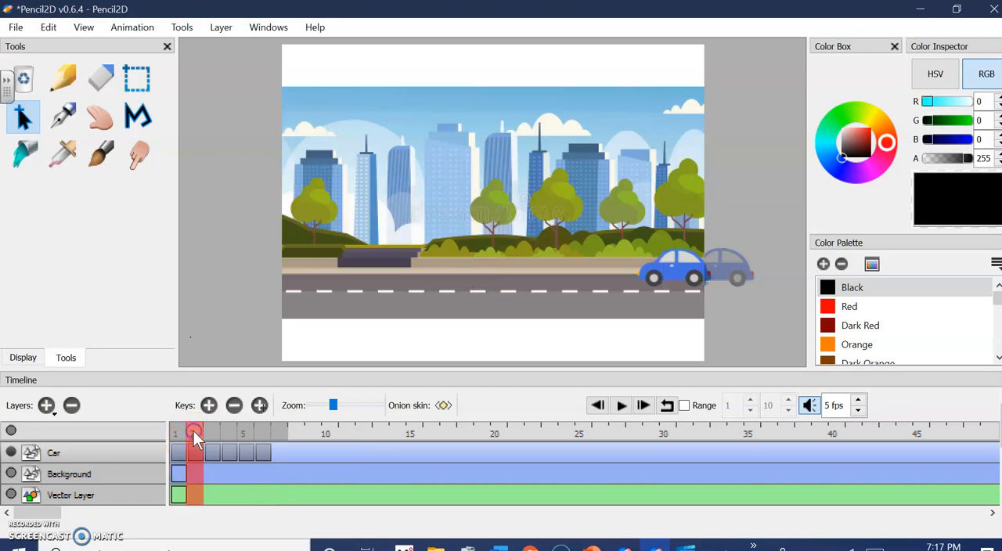
Select the car on frame 3, move it left so it sits fully inside the scene, and apply the transformation
left_click(213, 431)
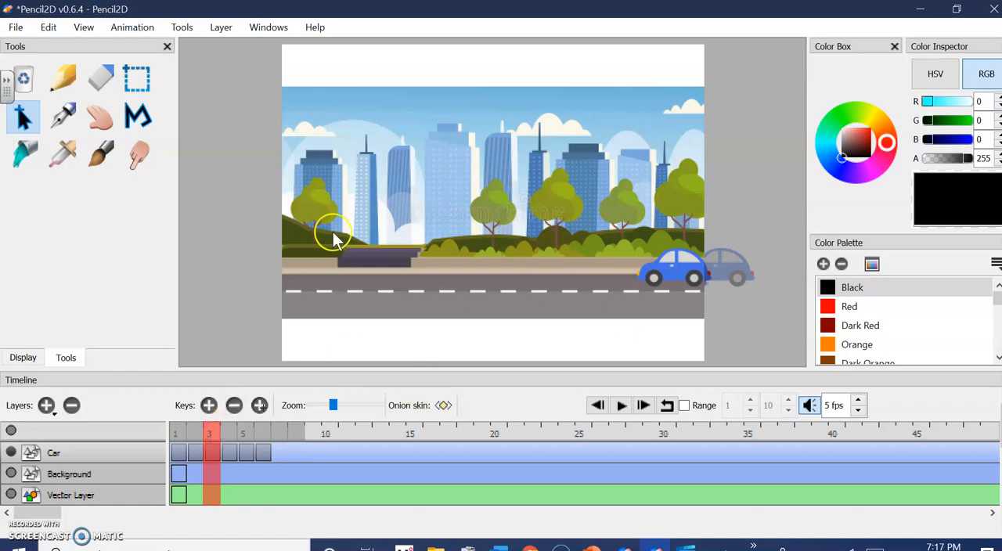
left_click(137, 82)
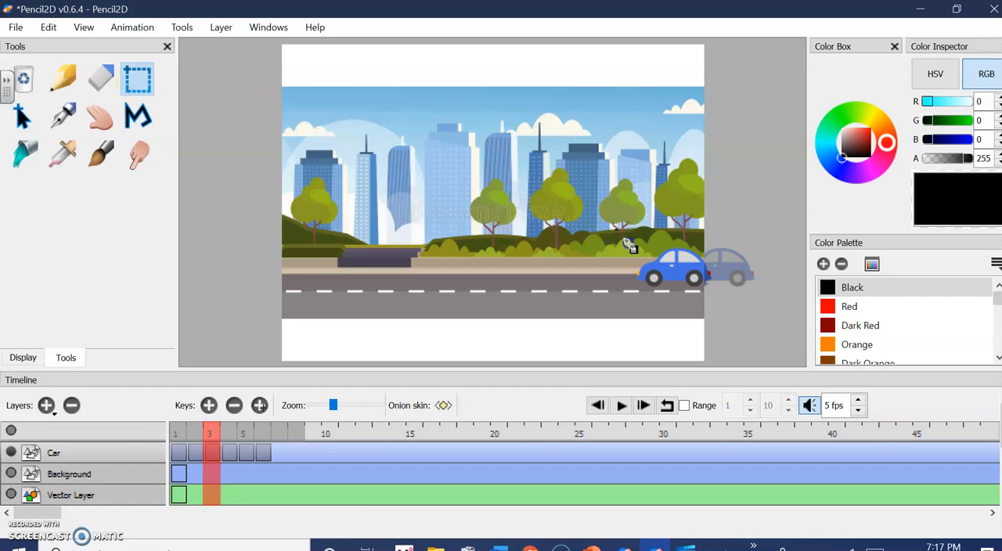
left_click_drag(614, 240, 720, 293)
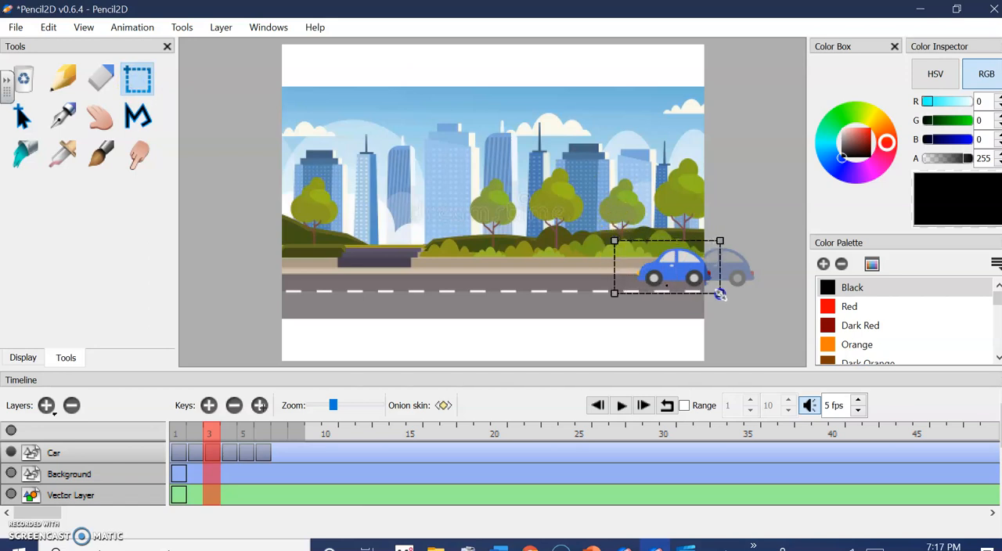
left_click(22, 116)
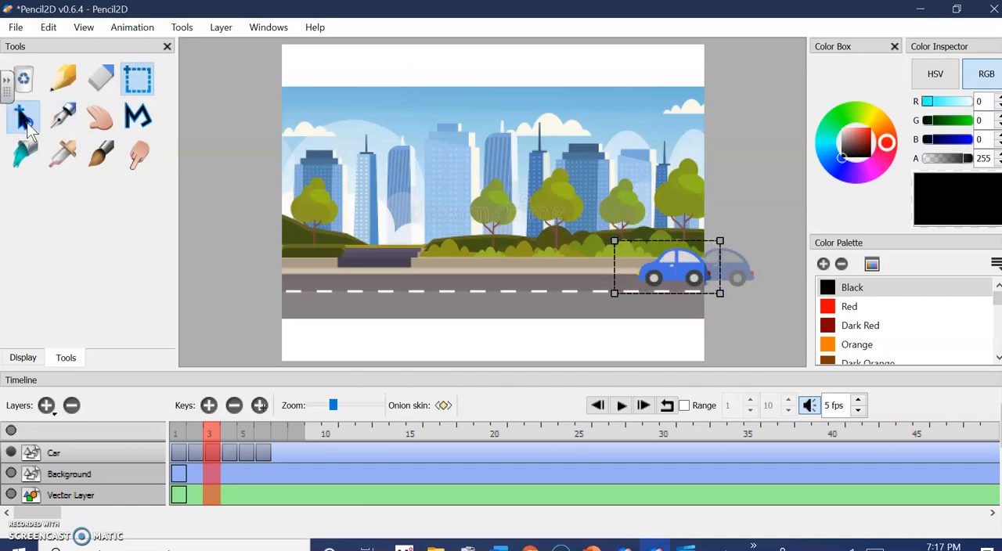
left_click_drag(702, 281, 665, 283)
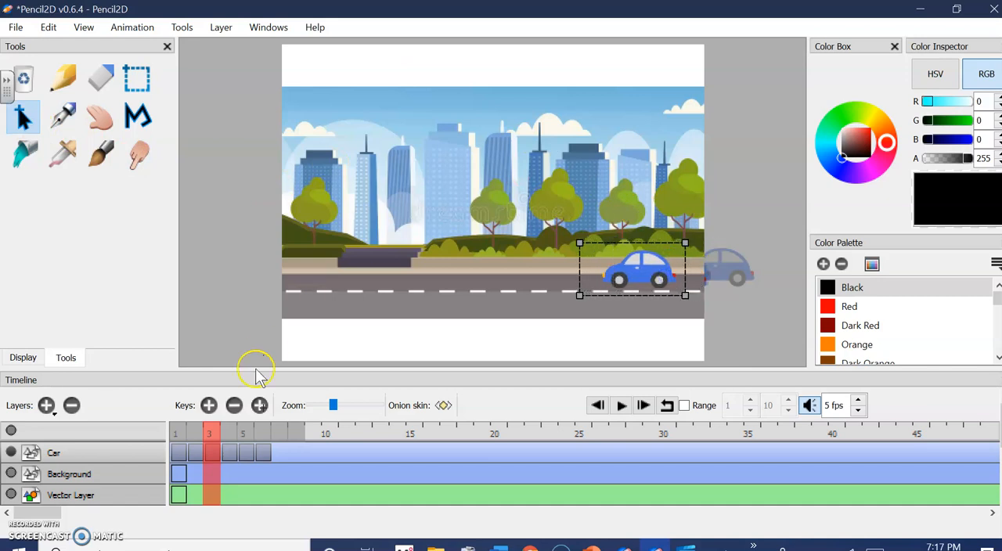
left_click(226, 433)
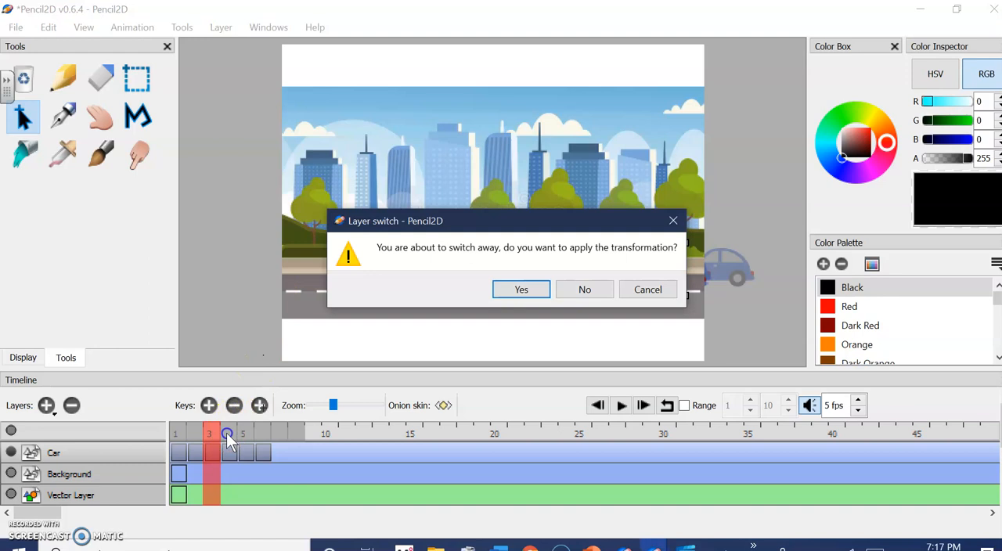
left_click(519, 291)
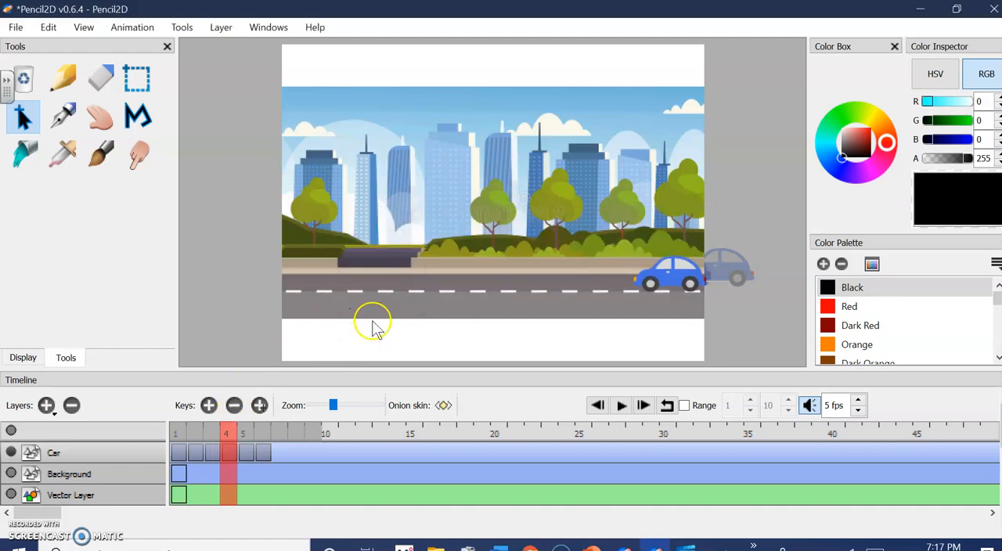
Select the car on frame 4, move it left to just right of the scene's centre, and apply the transformation
left_click(143, 86)
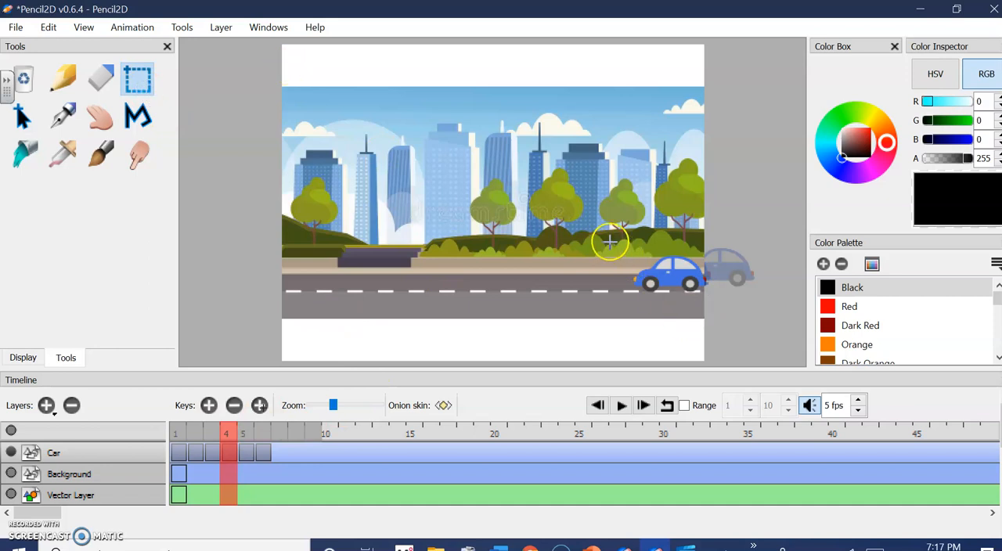
left_click_drag(622, 248, 712, 301)
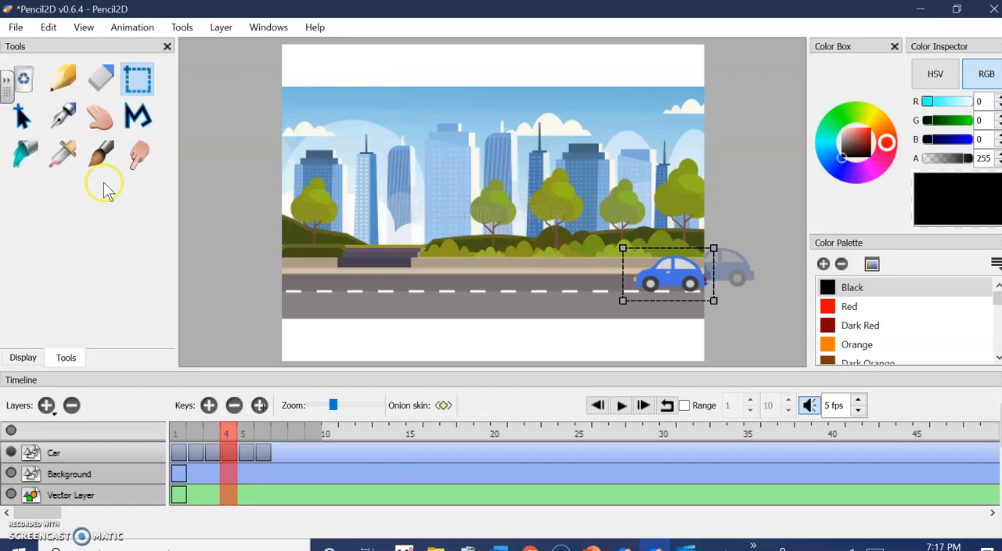
left_click(23, 119)
left_click_drag(663, 270, 559, 270)
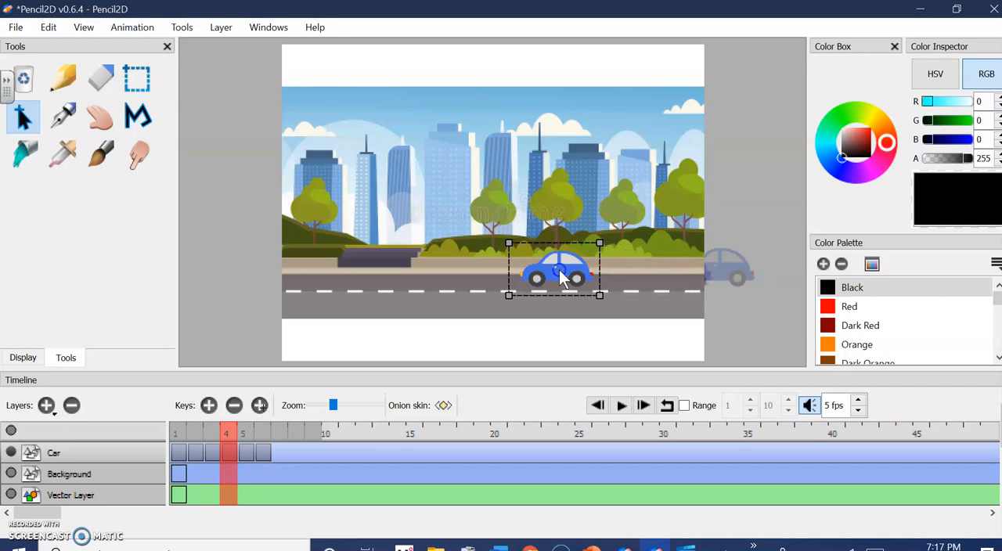
left_click(243, 435)
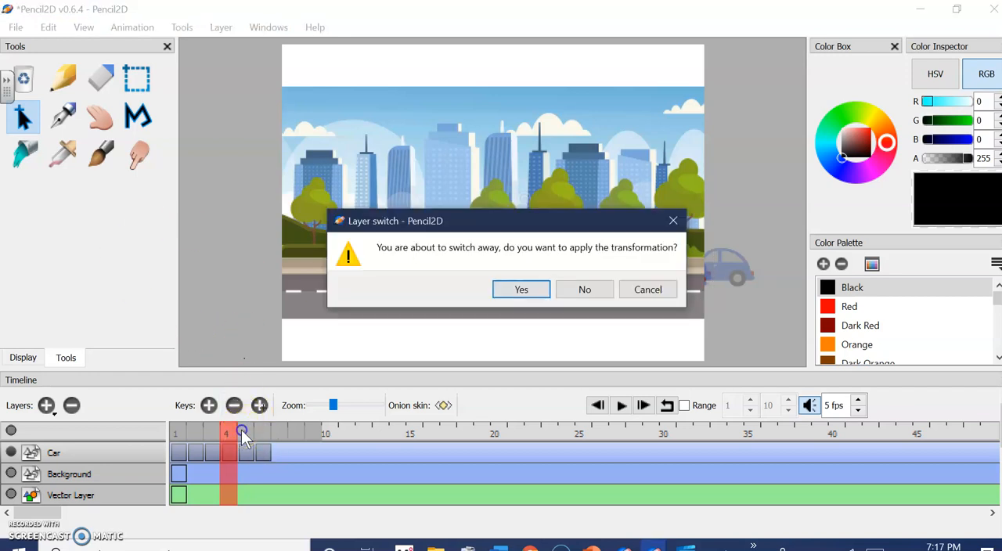
left_click(526, 288)
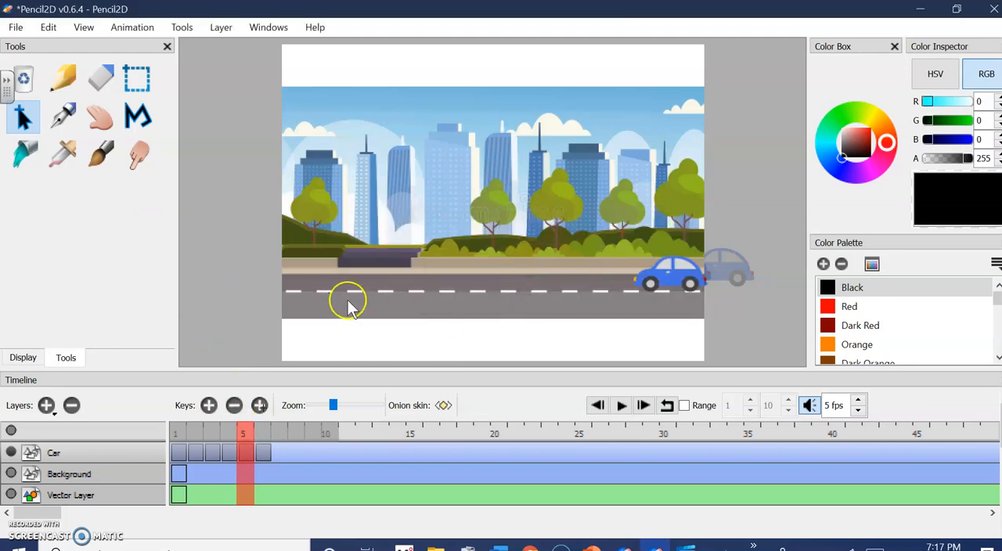
Select the car on frame 5, move it left of the scene's centre in front of the dark steps, and apply the transformation
left_click(136, 83)
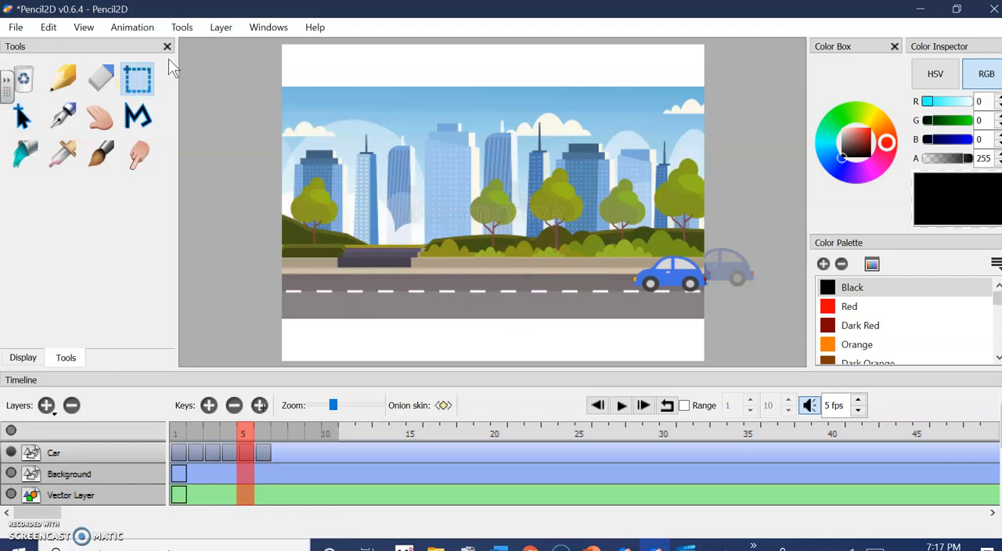
left_click_drag(605, 228, 717, 303)
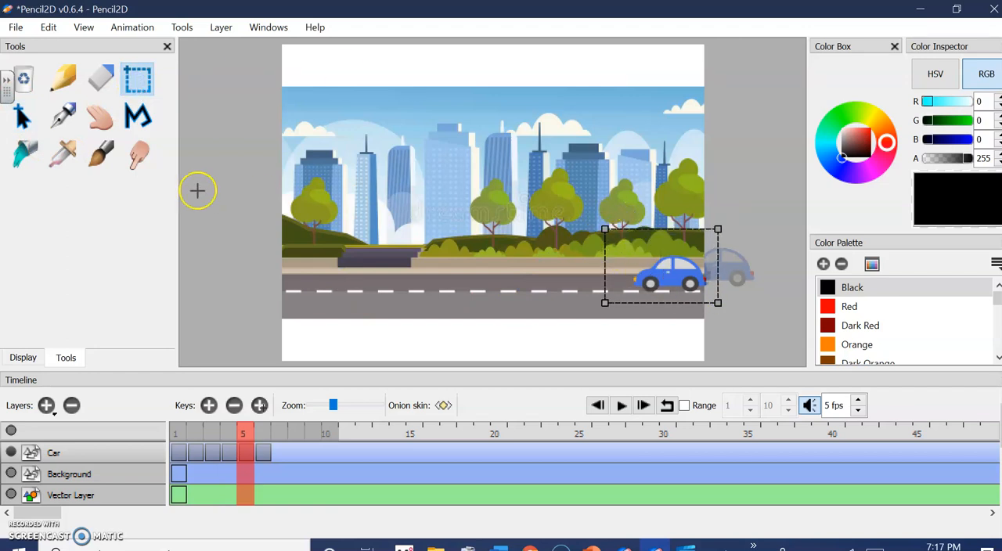
left_click(23, 119)
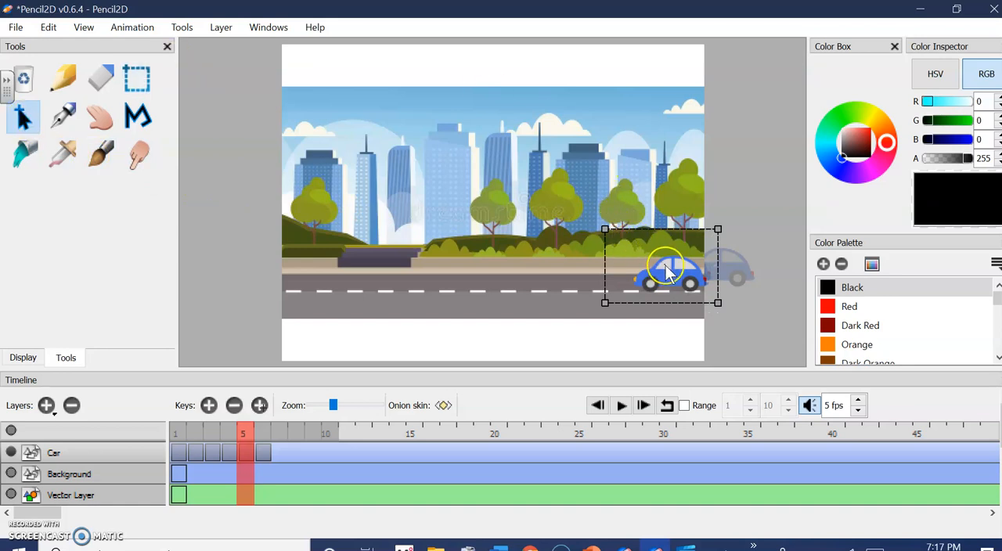
left_click_drag(661, 276, 418, 272)
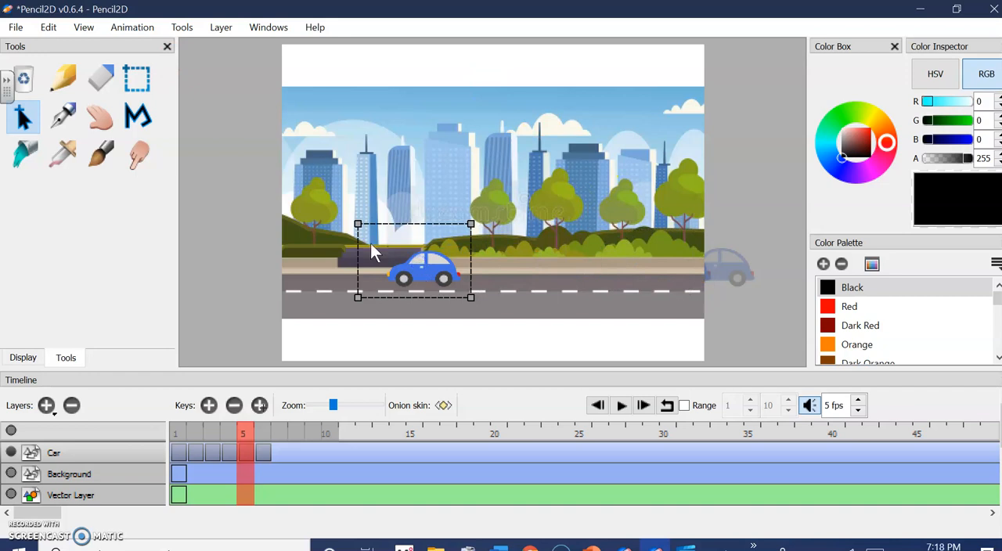
left_click(263, 444)
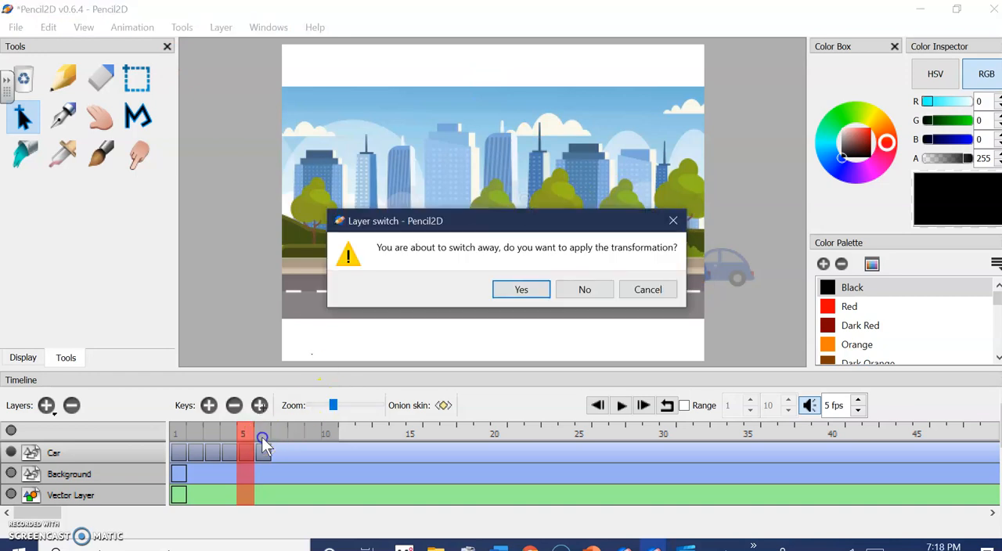
left_click(521, 289)
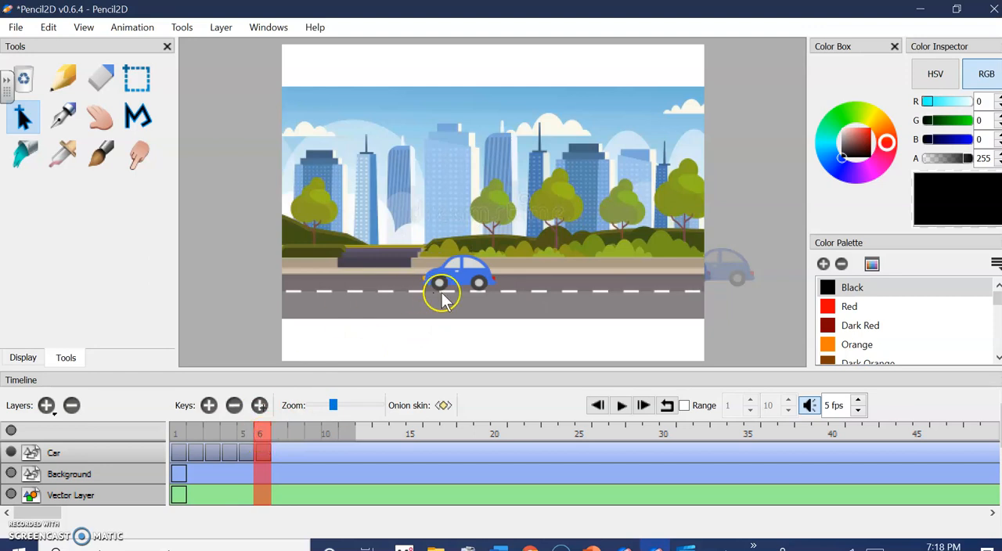
Select the whole car on frame 6 and move it along the road close to the scene's left edge
left_click(137, 78)
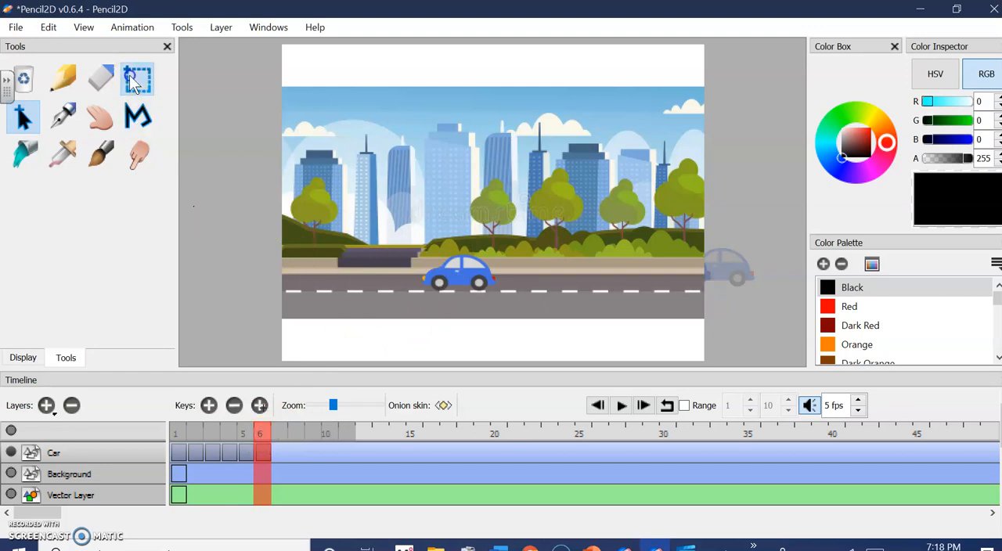
left_click_drag(397, 238, 517, 305)
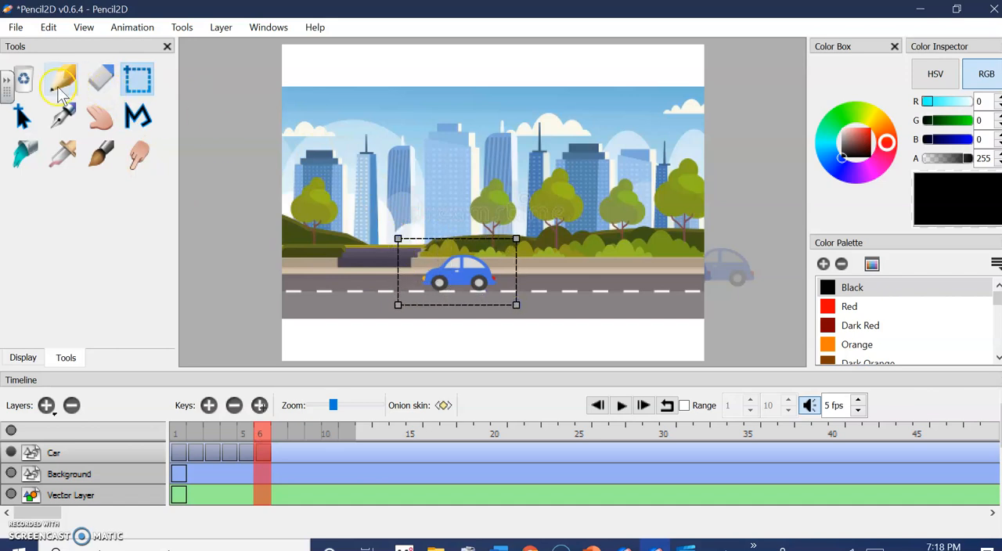
left_click(22, 116)
left_click_drag(497, 271, 380, 263)
left_click_drag(370, 267, 369, 267)
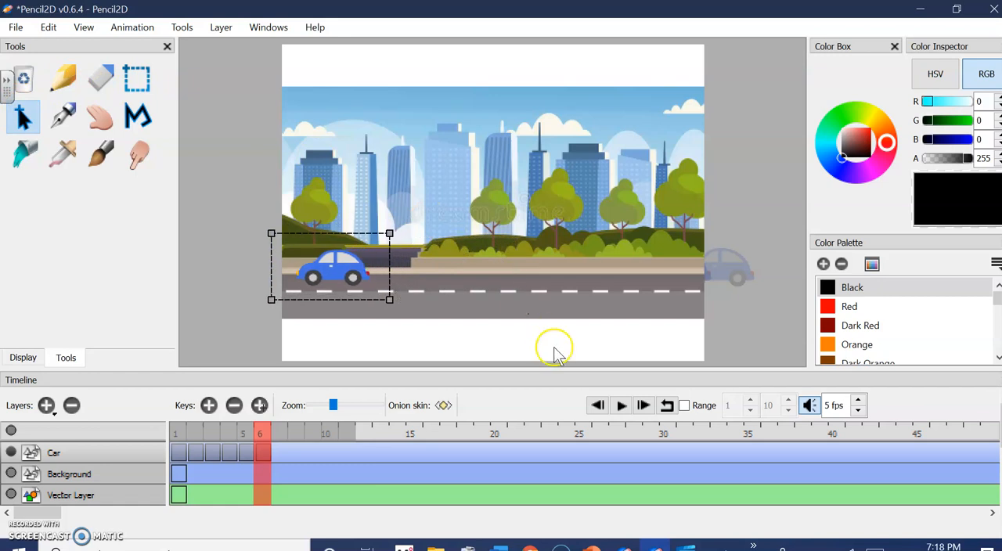
Apply the transformation of the frame 6 car and play back the animation
left_click(622, 412)
left_click(522, 290)
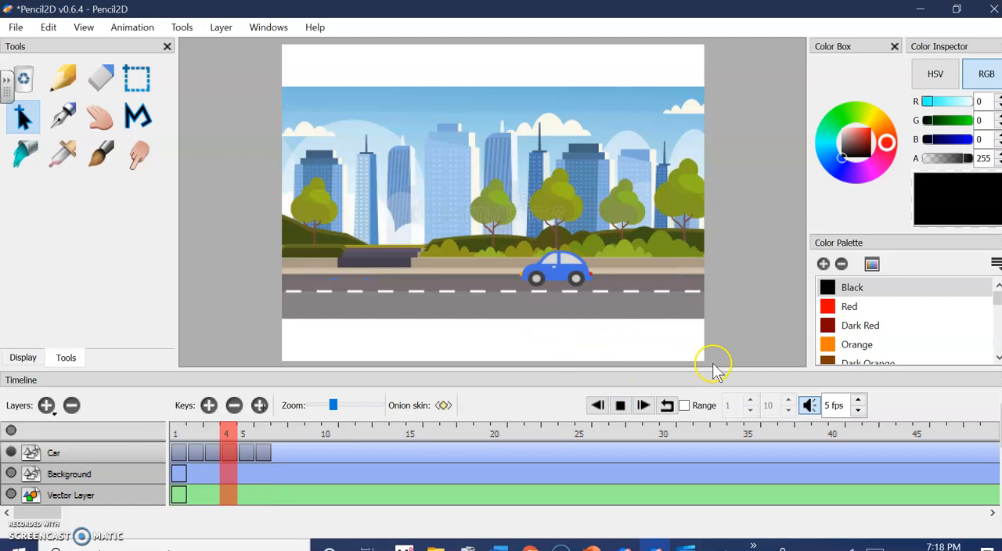
left_click(624, 405)
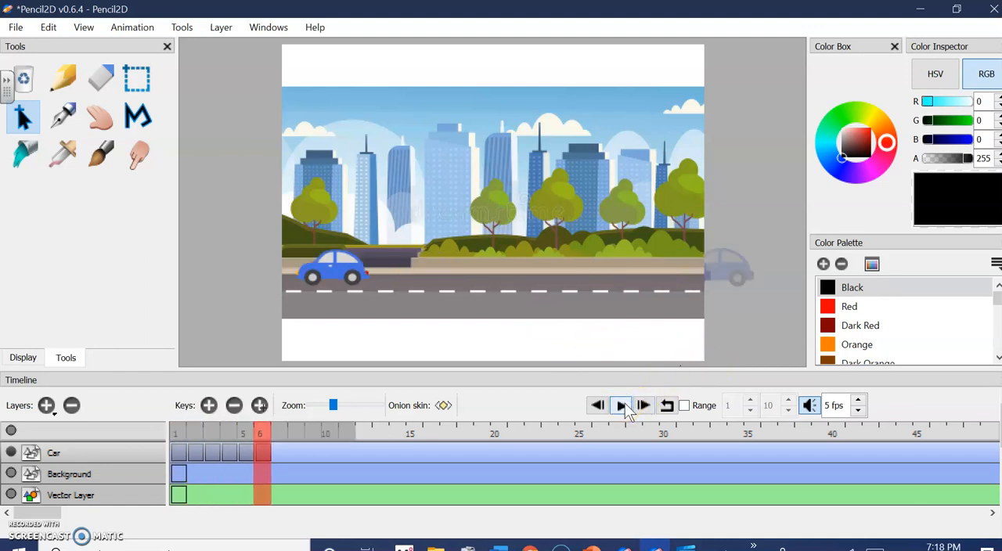
Step through frames 1 to 6 in order to check the car's position in each one
left_click(179, 439)
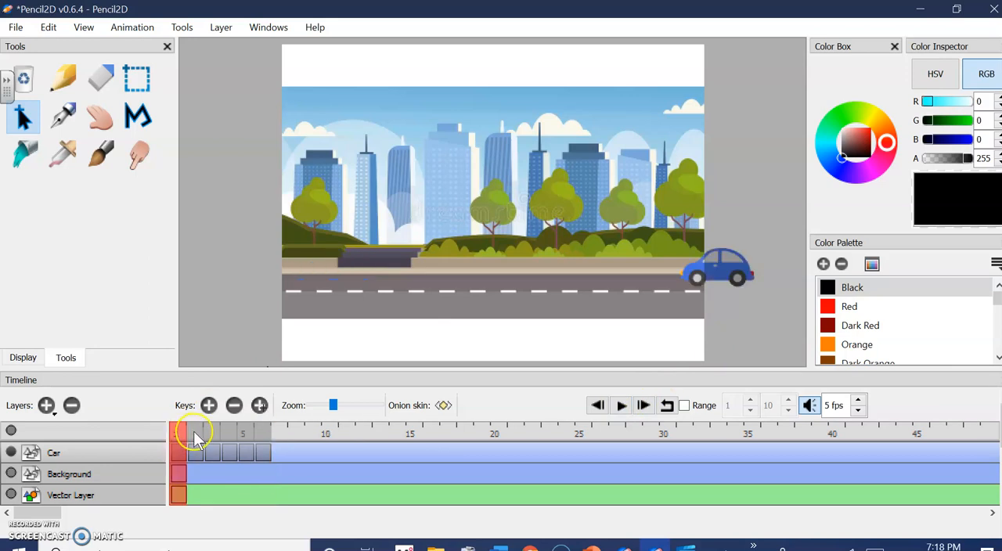
left_click(193, 433)
left_click(211, 435)
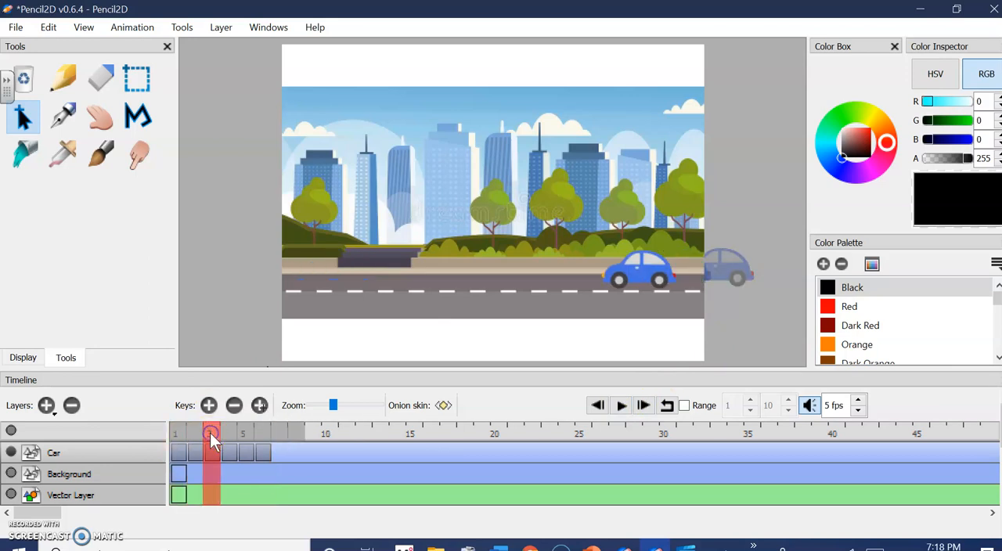
left_click(228, 435)
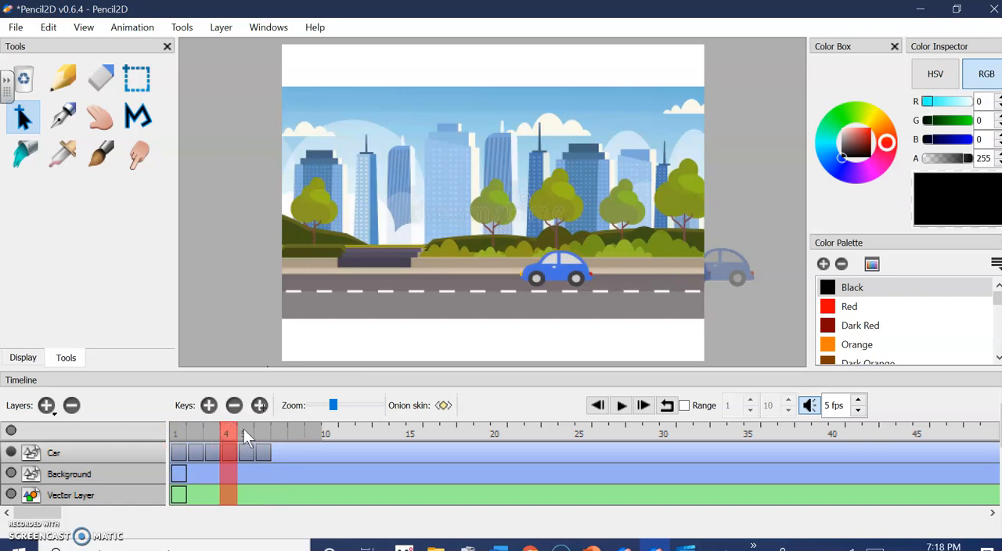
left_click(244, 434)
left_click(261, 433)
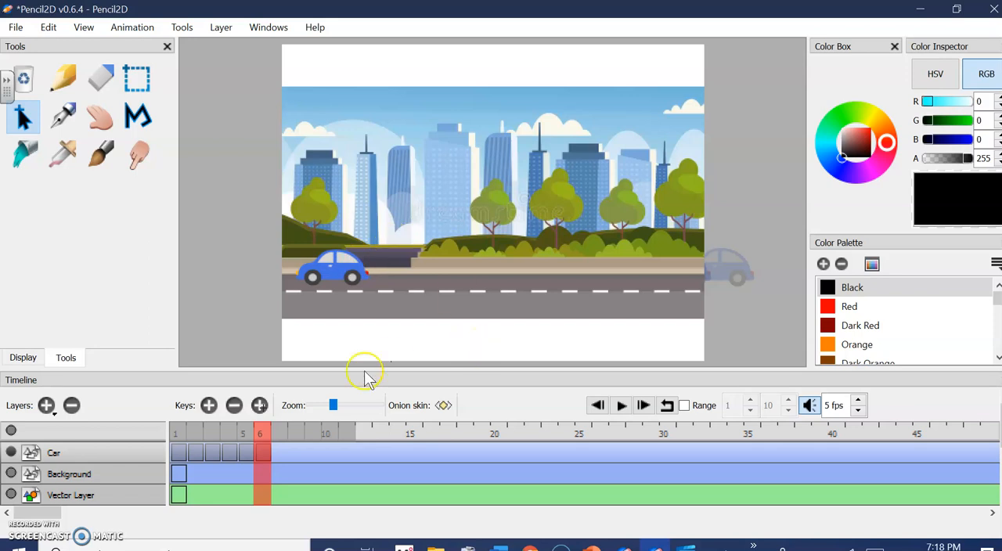
Add a keyframe at frame 7 on the Car layer and paste the copied car into it
left_click(210, 405)
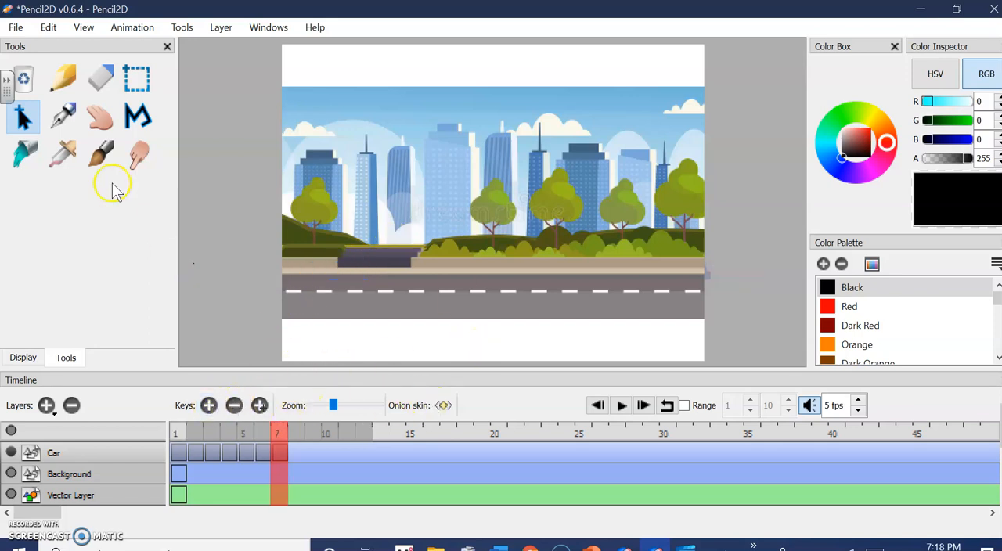
left_click(47, 27)
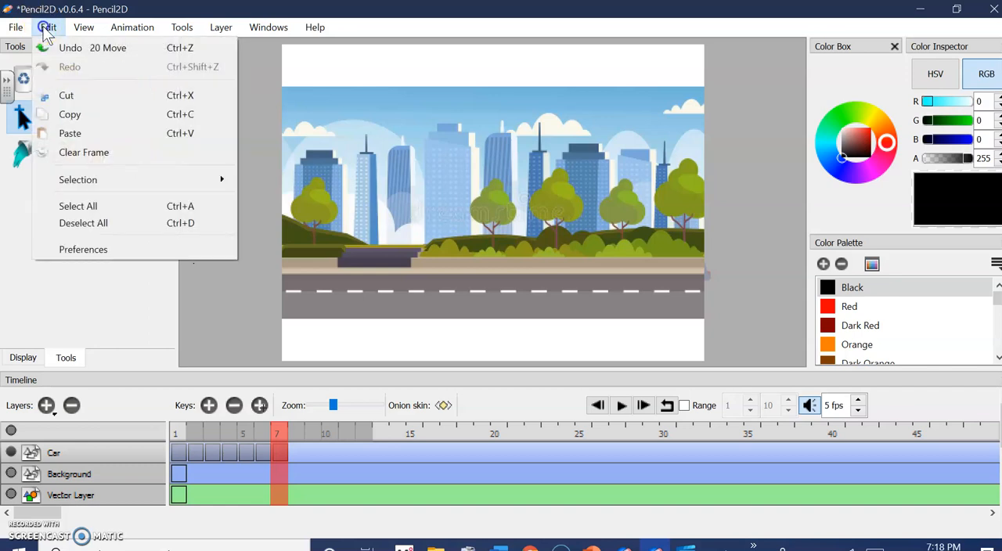
left_click(78, 135)
Select the whole car on frame 7 and move it along the road until it is partly past the scene's left edge
left_click(137, 78)
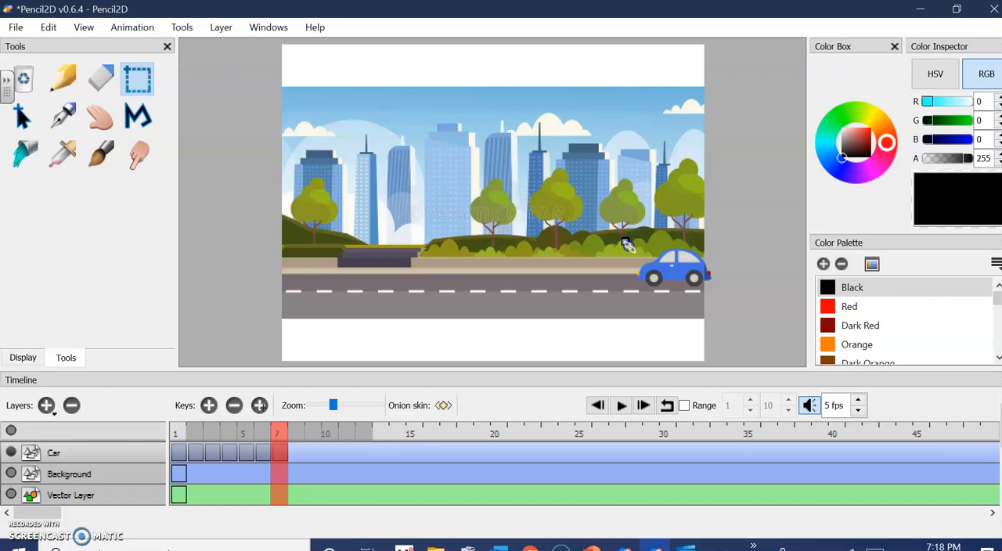
left_click_drag(620, 234, 725, 310)
left_click(30, 123)
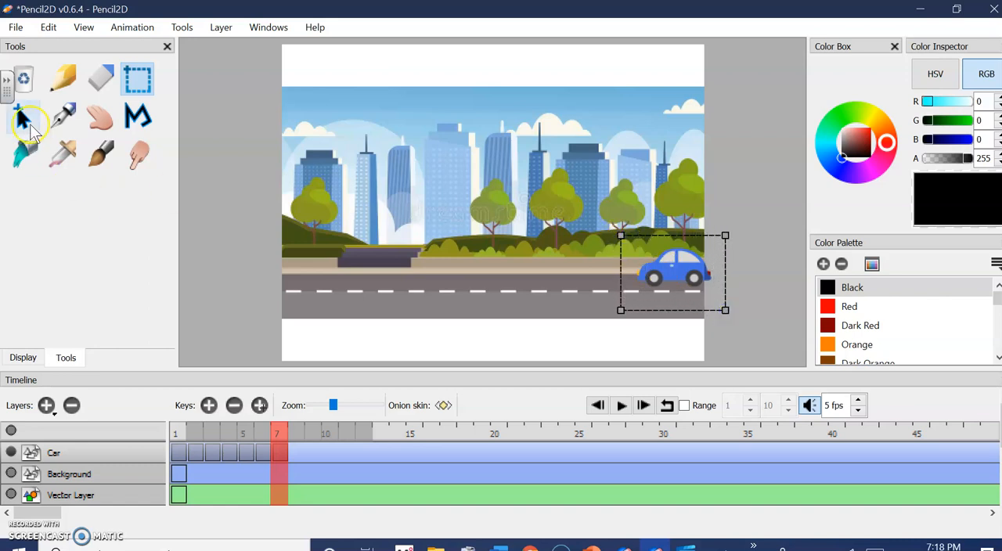
left_click_drag(691, 274, 310, 267)
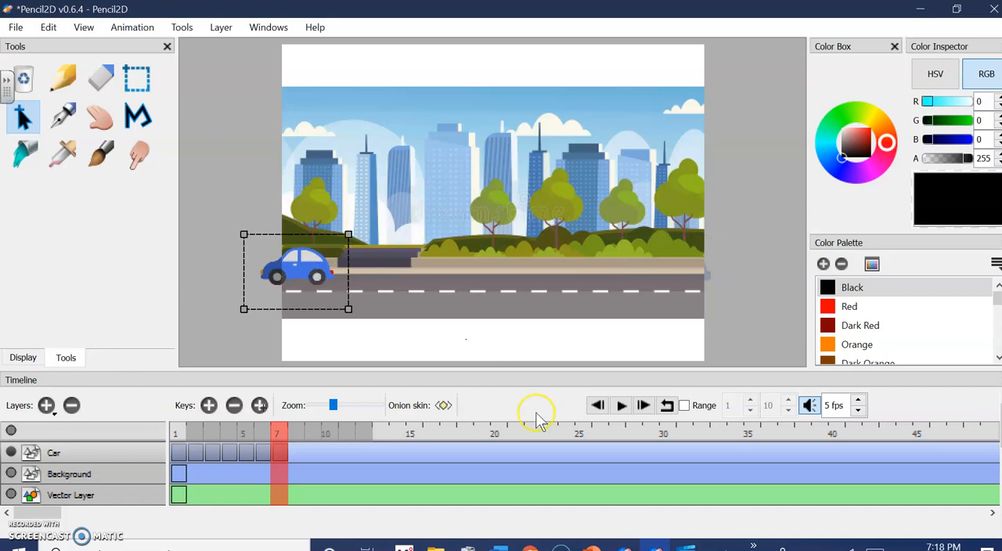
Apply the transformation of the frame 7 car and play back the animation
left_click(623, 406)
left_click(519, 289)
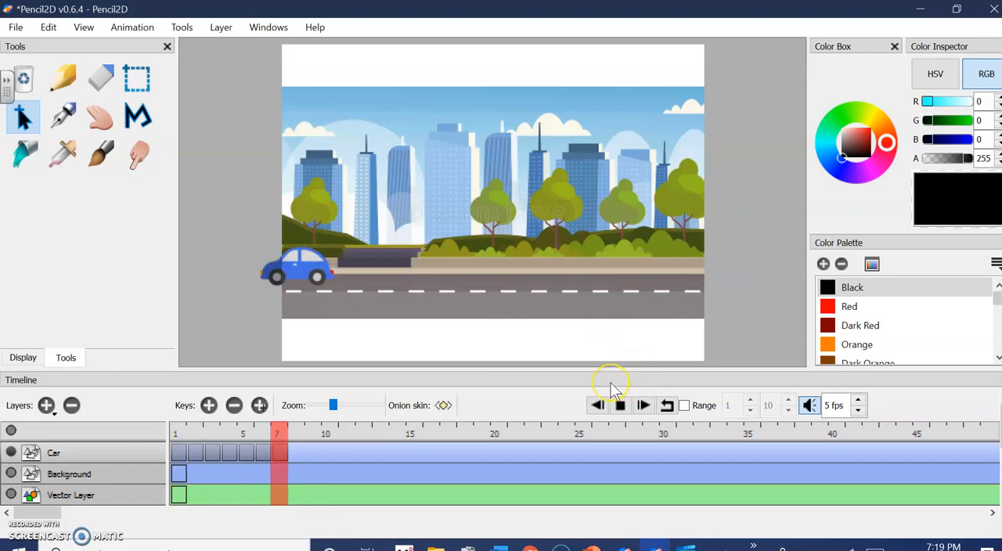
left_click(622, 405)
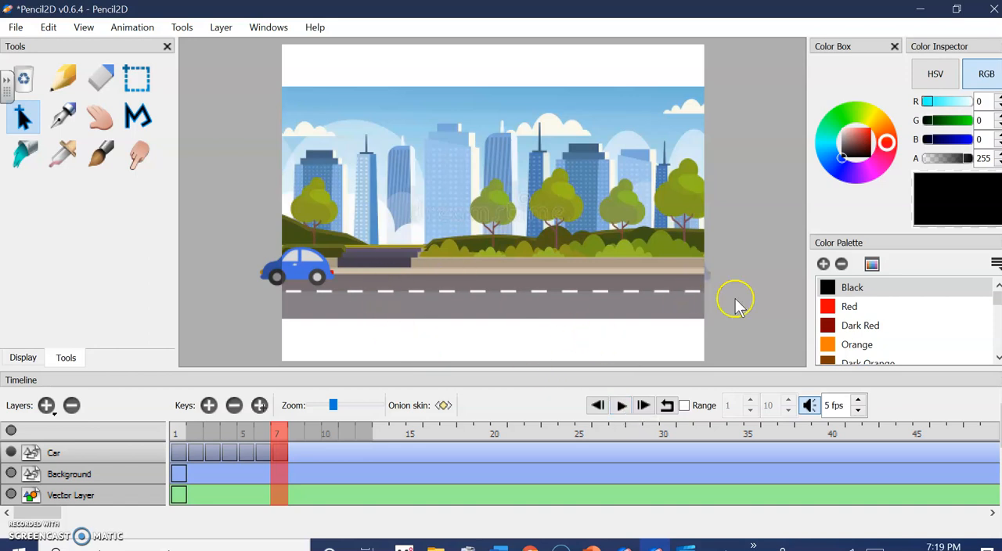
Turn on looping, play the animation repeatedly, and stop the playback
left_click(667, 404)
left_click(622, 405)
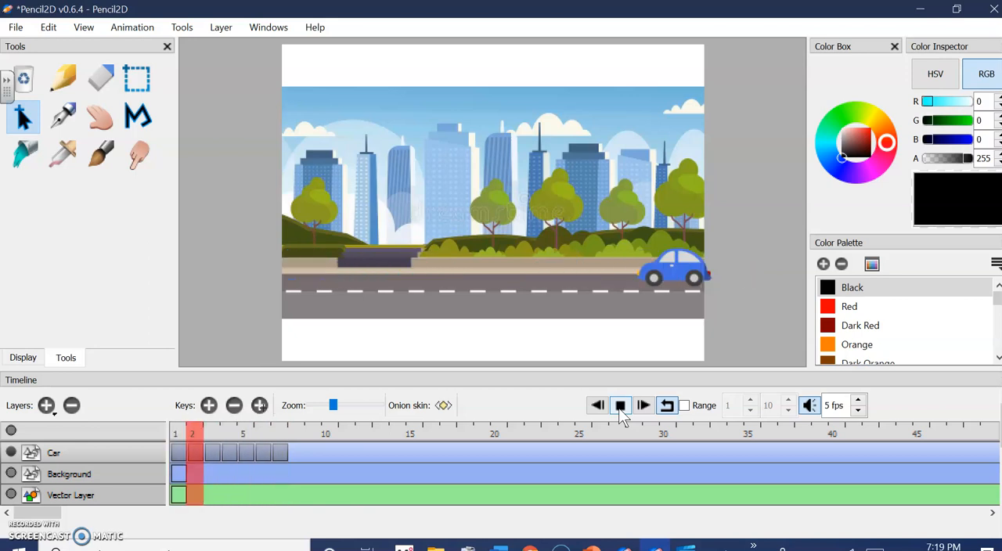
left_click(620, 405)
left_click(215, 179)
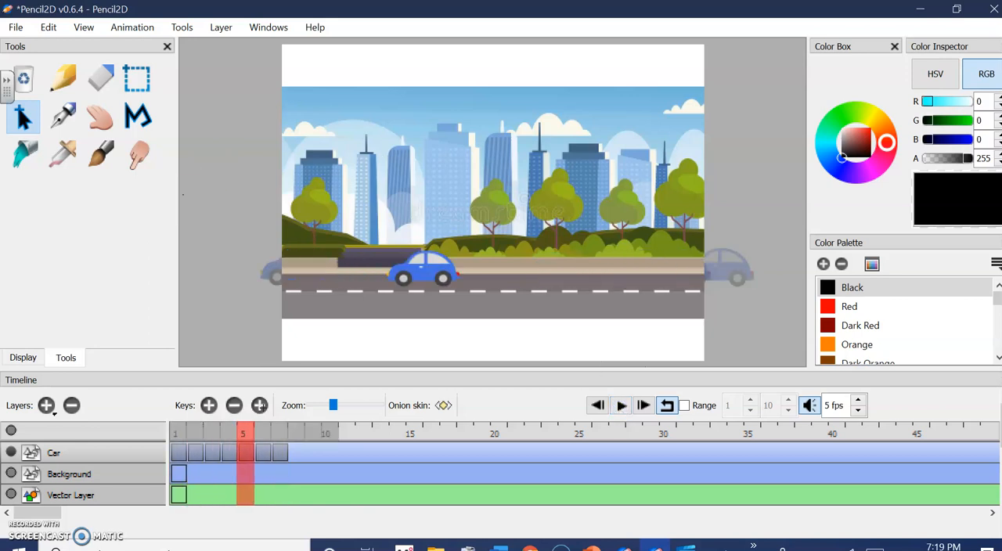
Export the animation as an animated GIF named Animated car in the Pictures folder, and dismiss the offer to open the file location
left_click(13, 28)
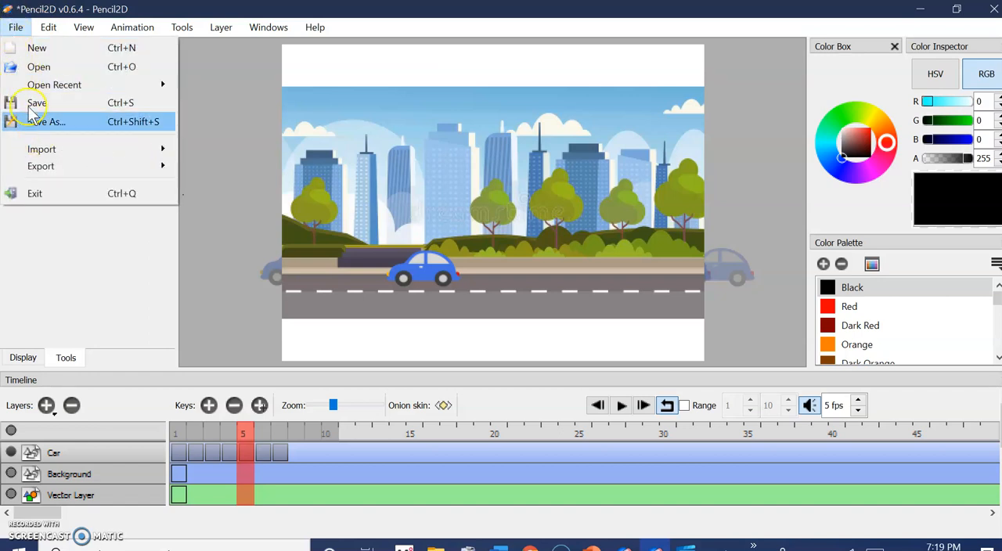
left_click(49, 167)
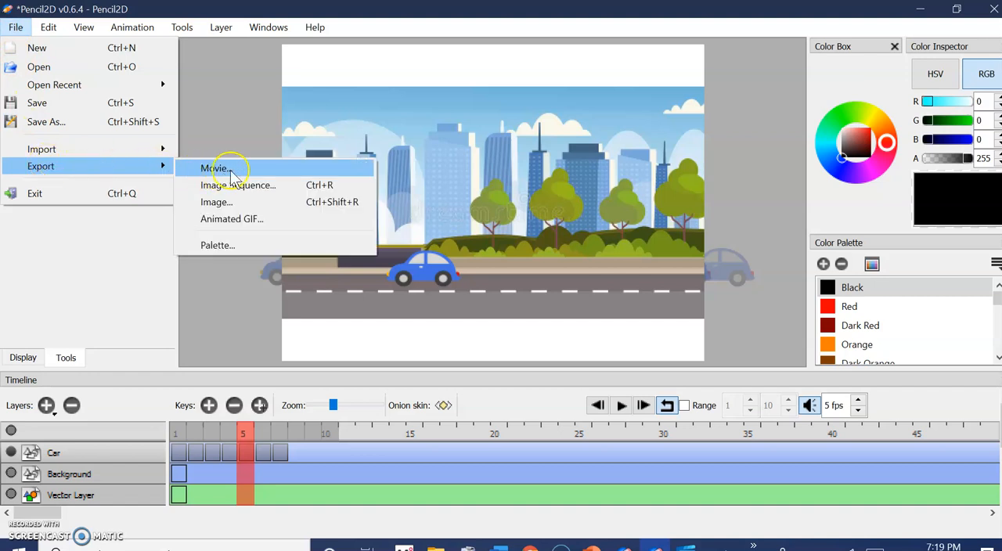
left_click(261, 223)
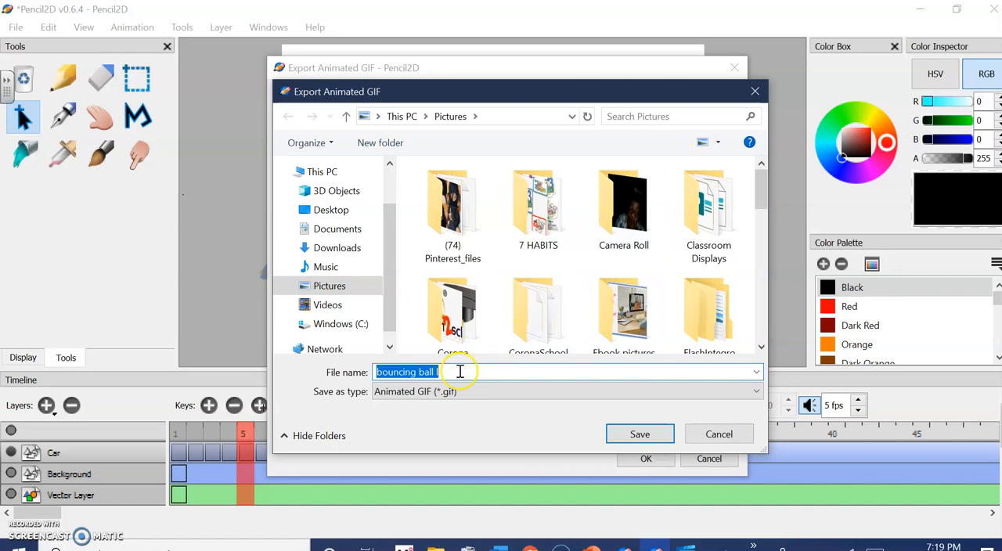
key("BackSpace")
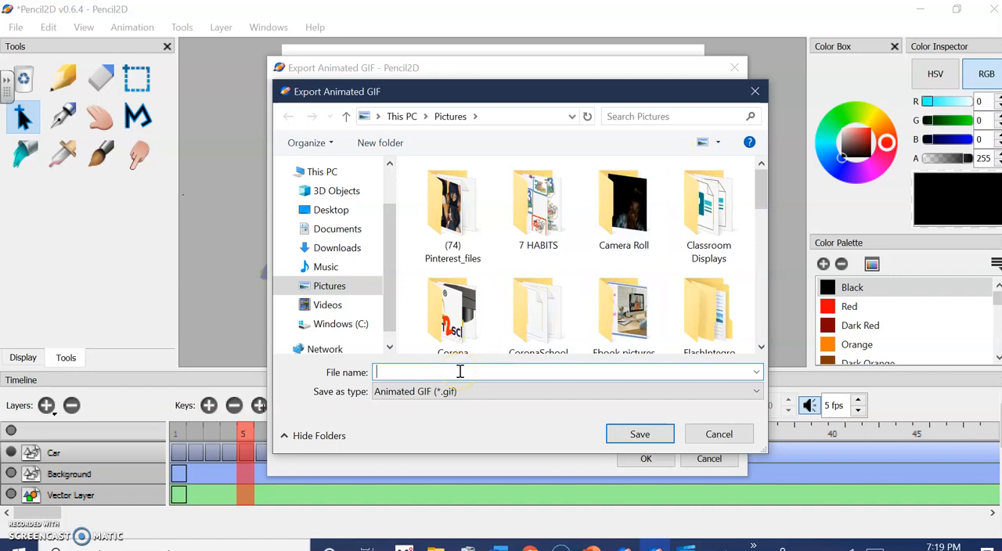
type("Animated car")
key("Return")
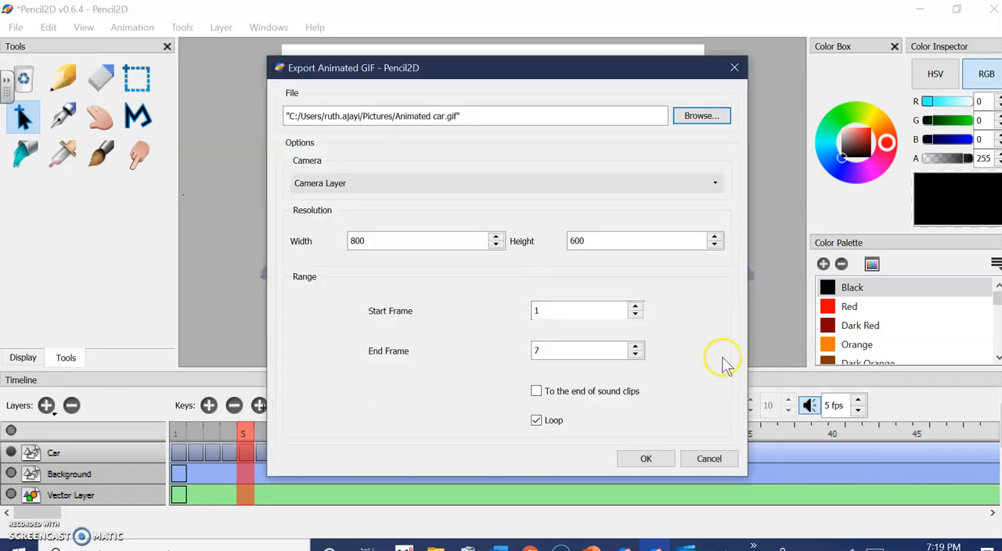
left_click(636, 462)
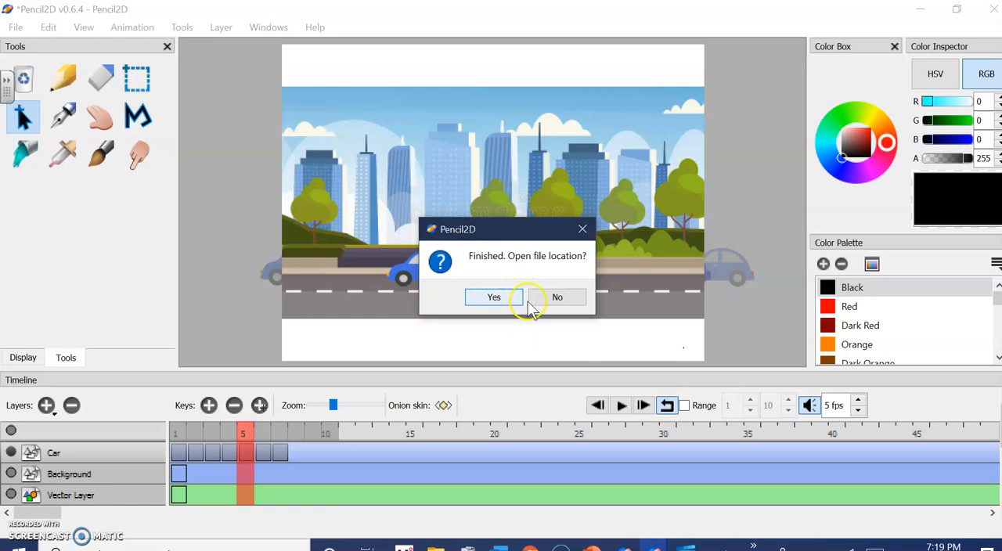
left_click(583, 230)
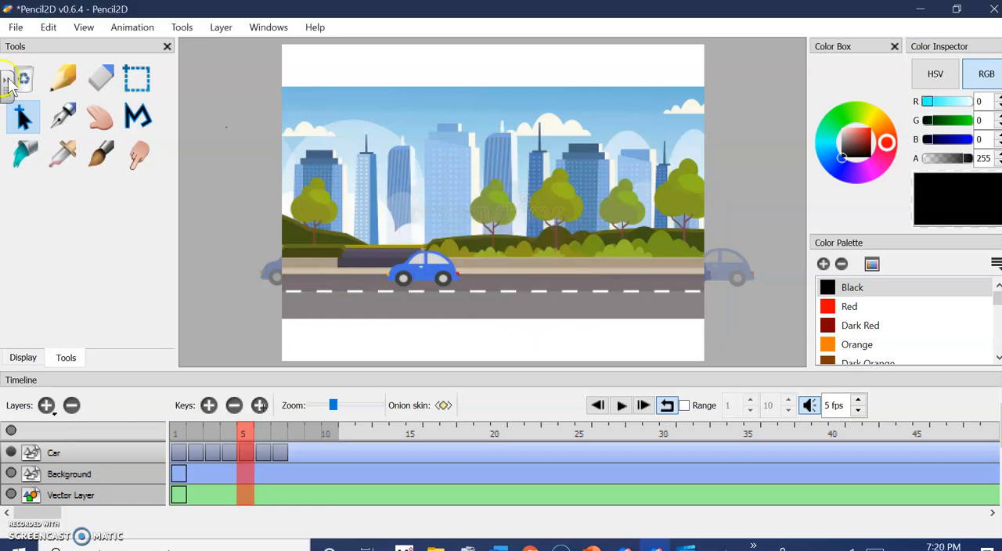
Set up a movie export with the Recorded Videos folder inside Videos as its destination
left_click(15, 28)
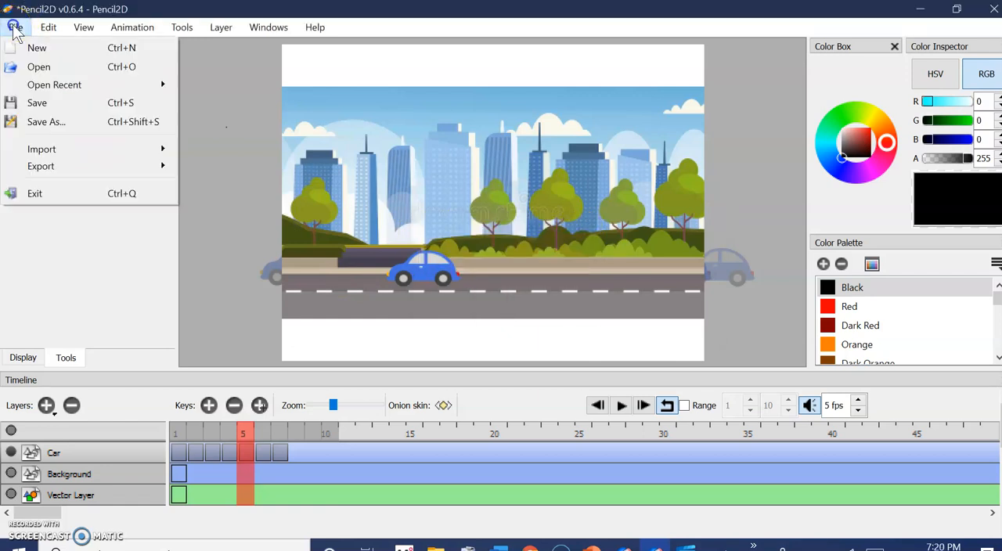
mouse_move(82, 169)
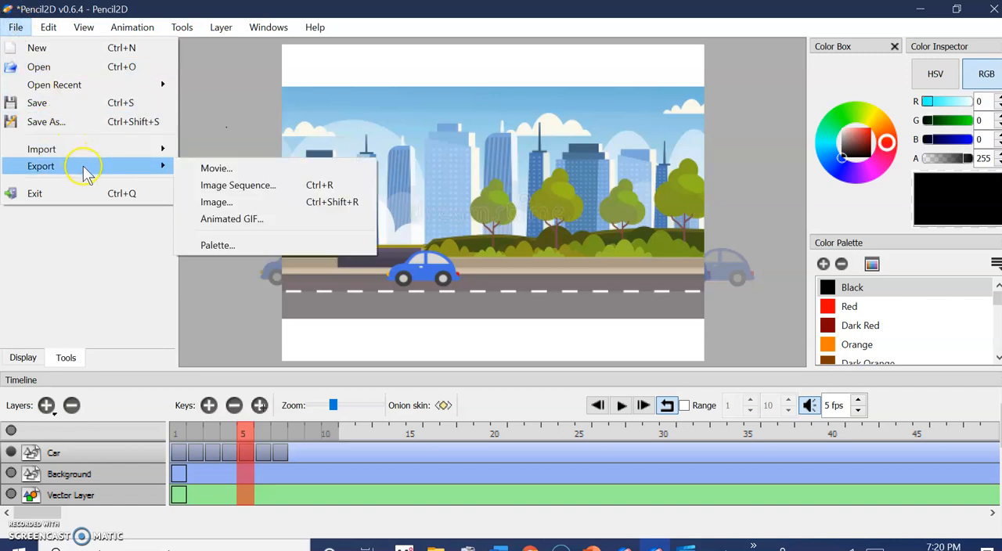
left_click(226, 171)
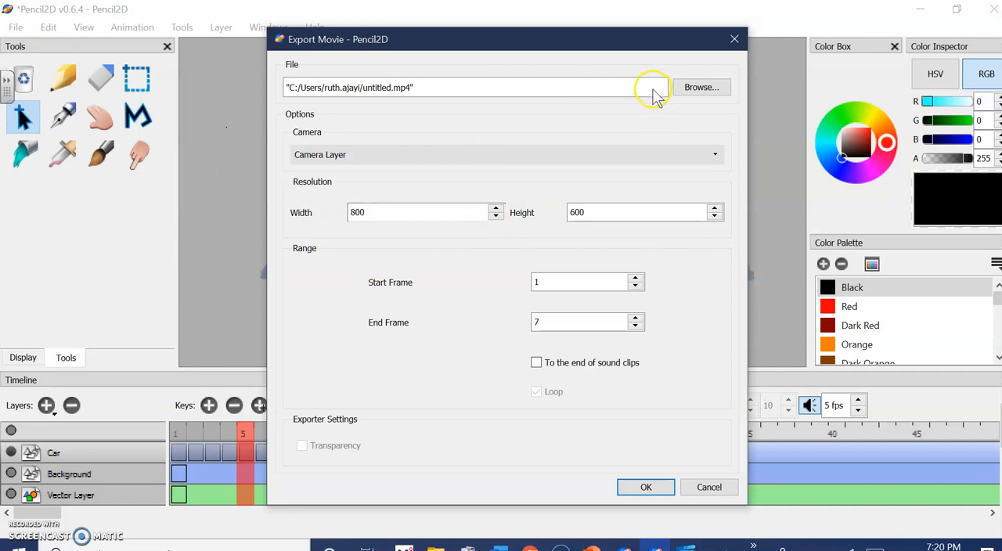
left_click(687, 88)
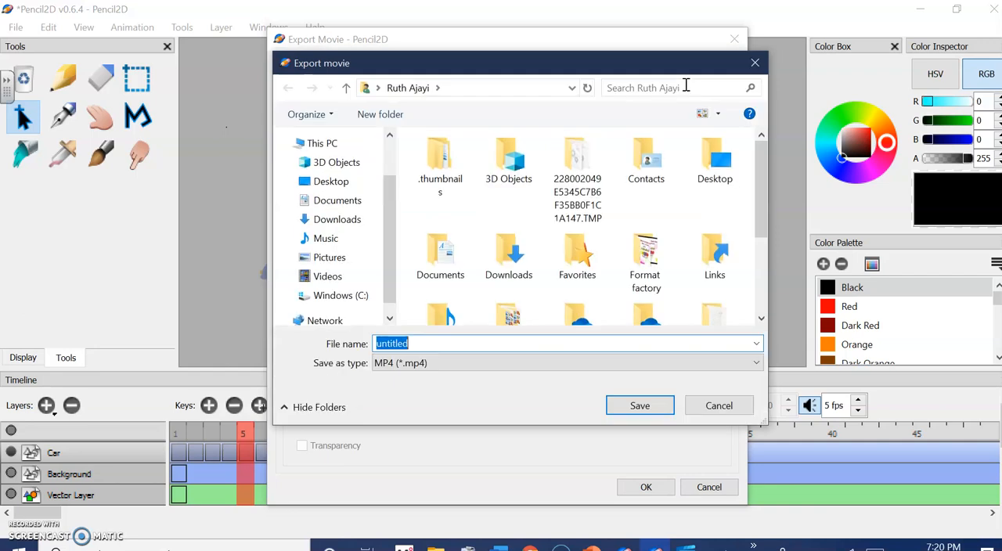
left_click(346, 276)
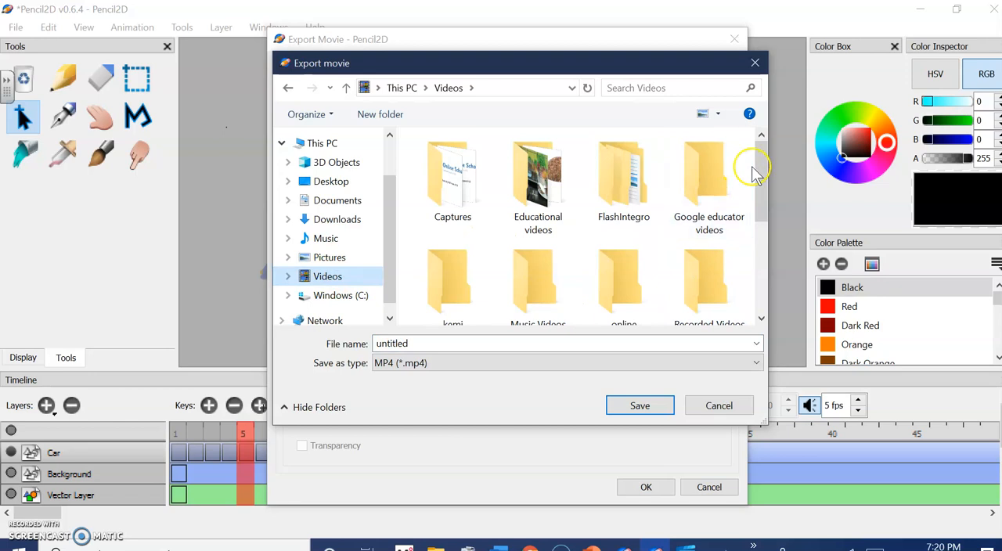
left_click_drag(759, 182, 767, 211)
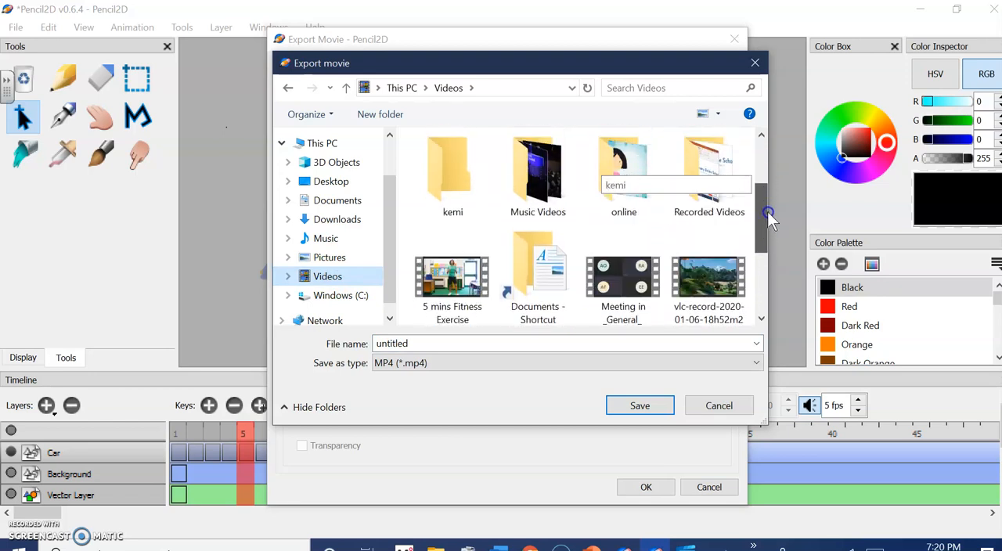
double_click(699, 182)
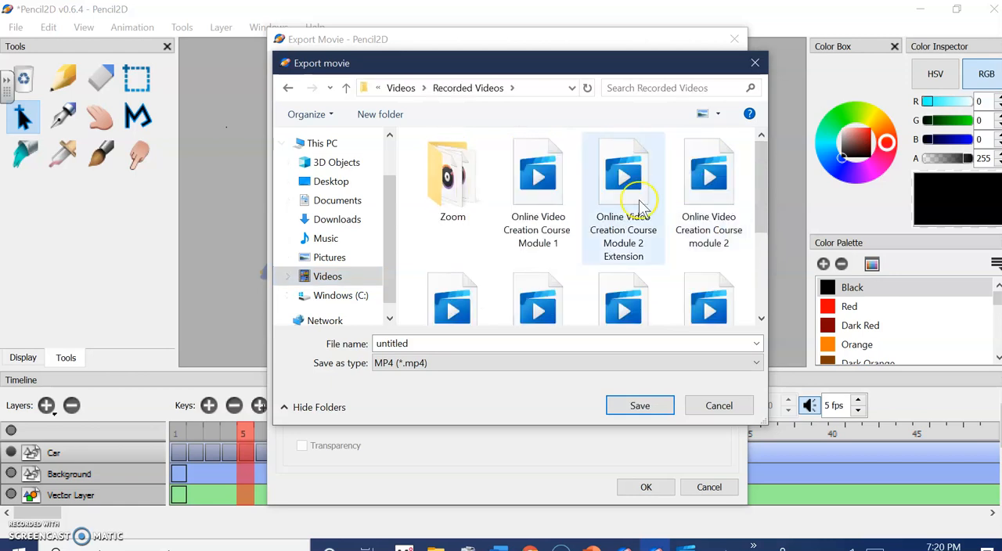
Name the MP4 file Animated car, save that destination, and export the movie
left_click(433, 344)
type("M")
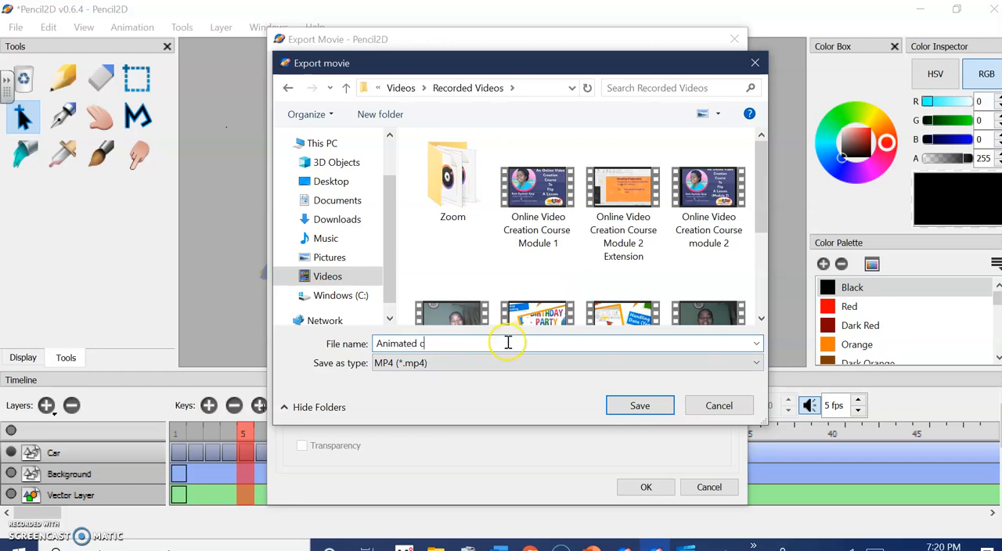
left_click(637, 405)
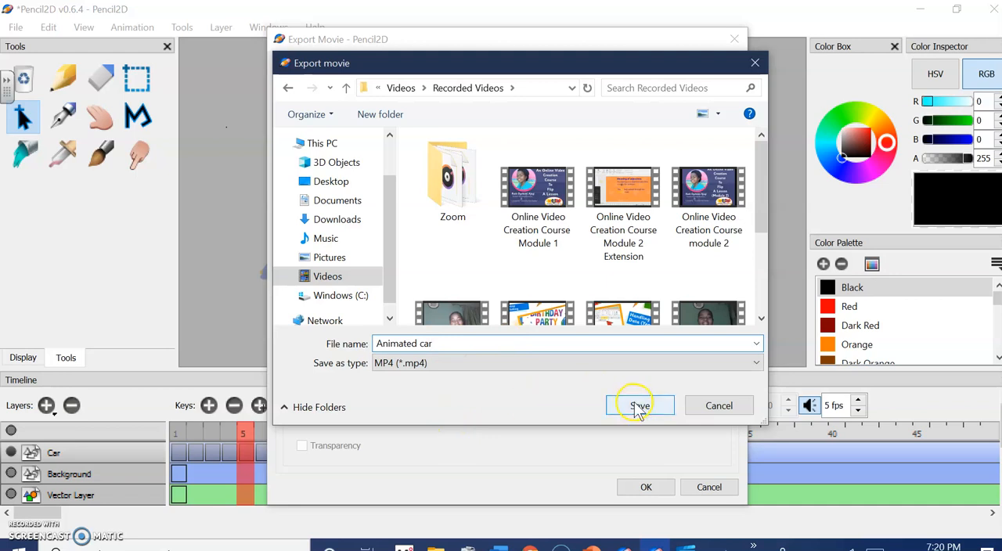
left_click(637, 487)
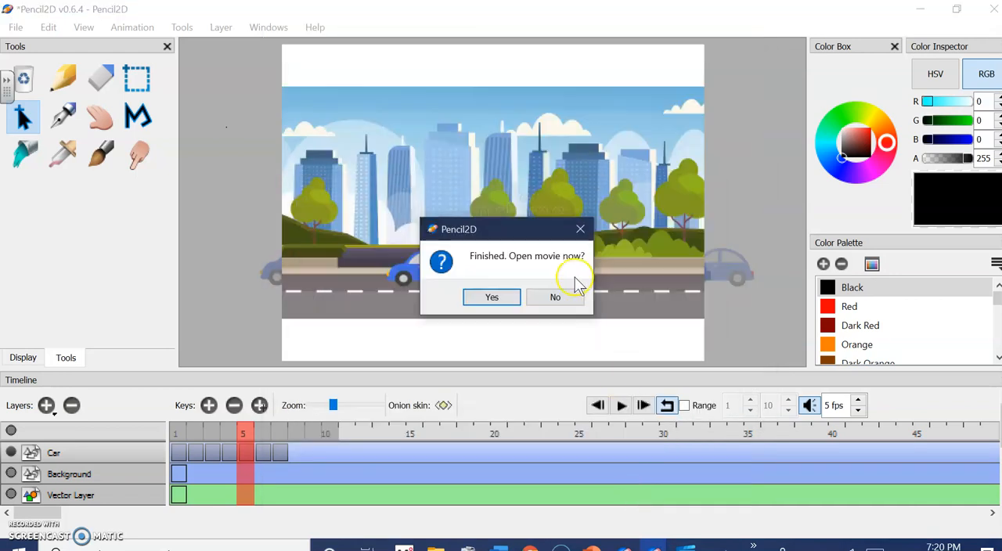
Open the exported Animated car movie, watch it in the video player, and minimize the player
left_click(501, 299)
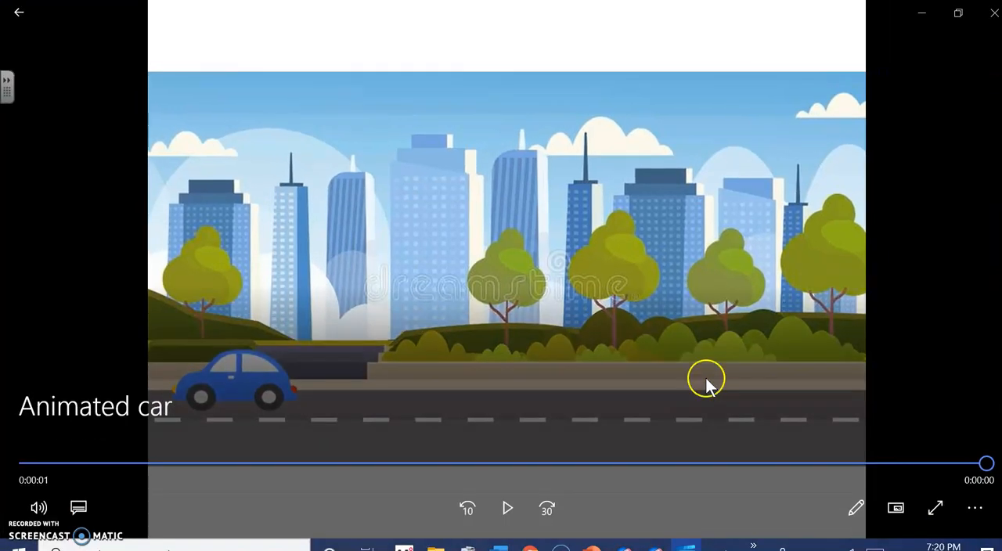
left_click(921, 13)
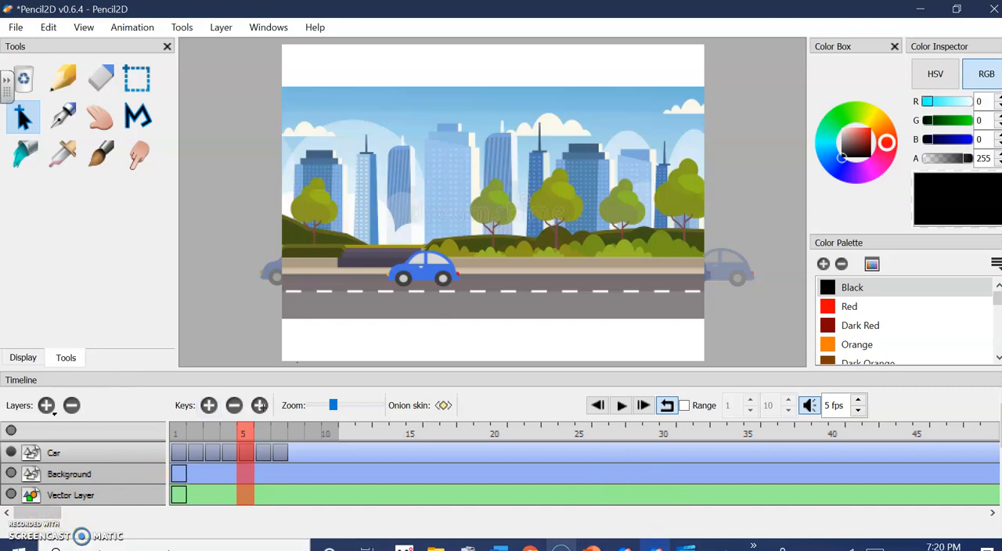
left_click(561, 546)
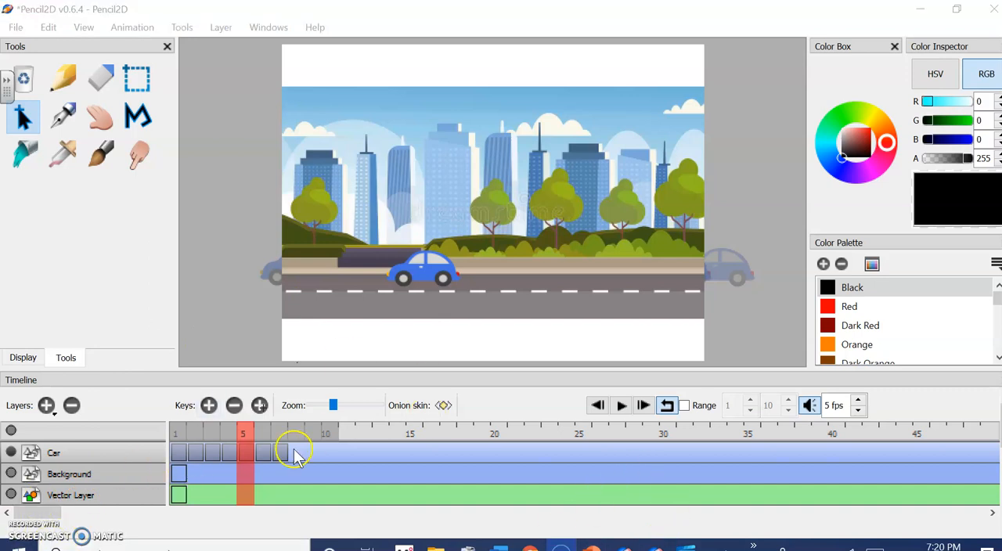
left_click(655, 547)
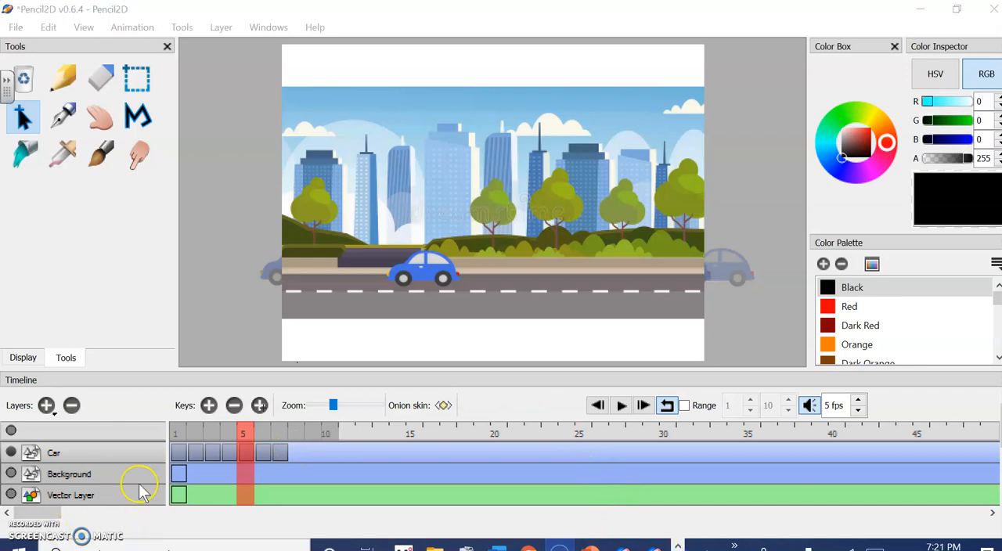